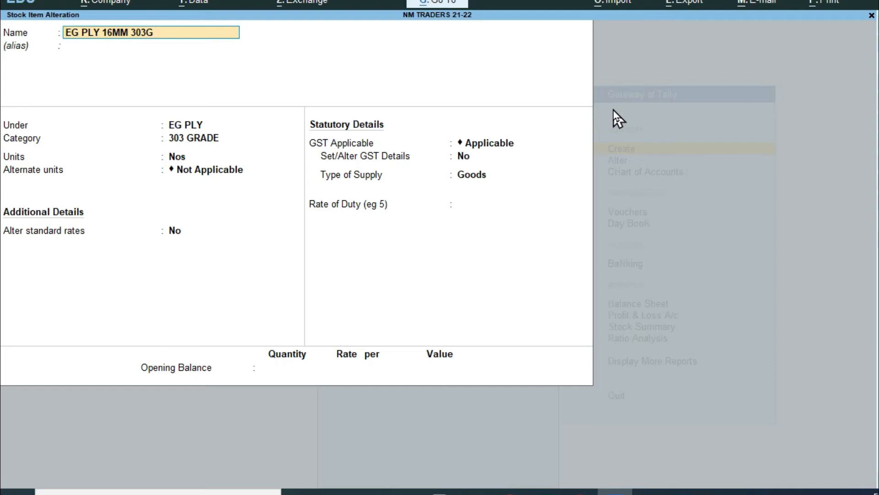
Step: Quit the EG PLY 16MM 303G alteration without saving and start a fresh stock item
key(Return)
key(Return)
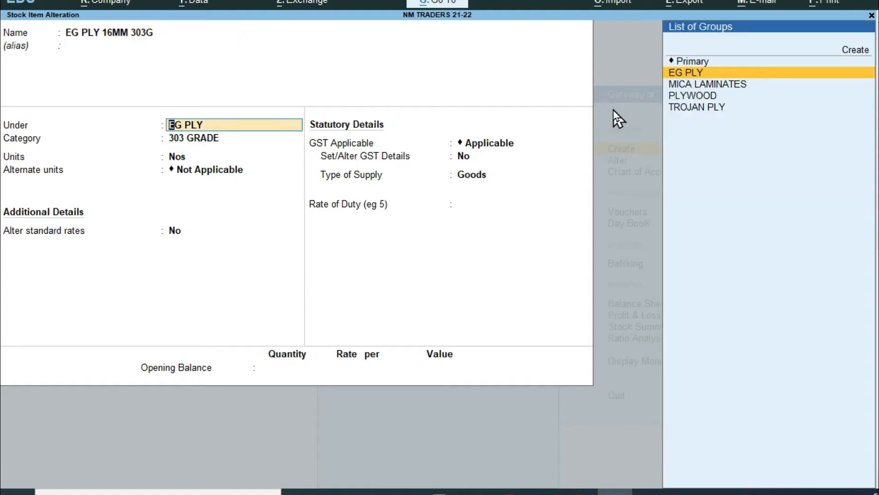
key(Escape)
key(Escape)
key(y)
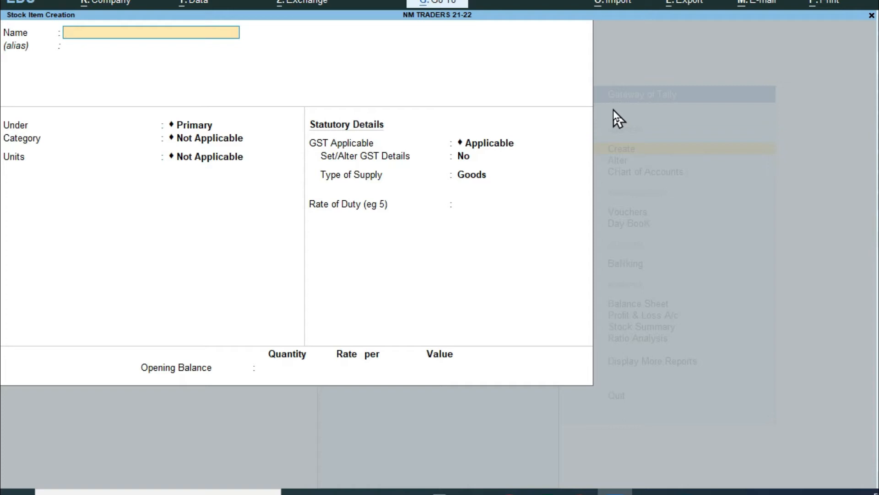
Step: Enter DRY WALL SCREW 1" as the new item's name, leaving it under Primary
text(DRY WALL)
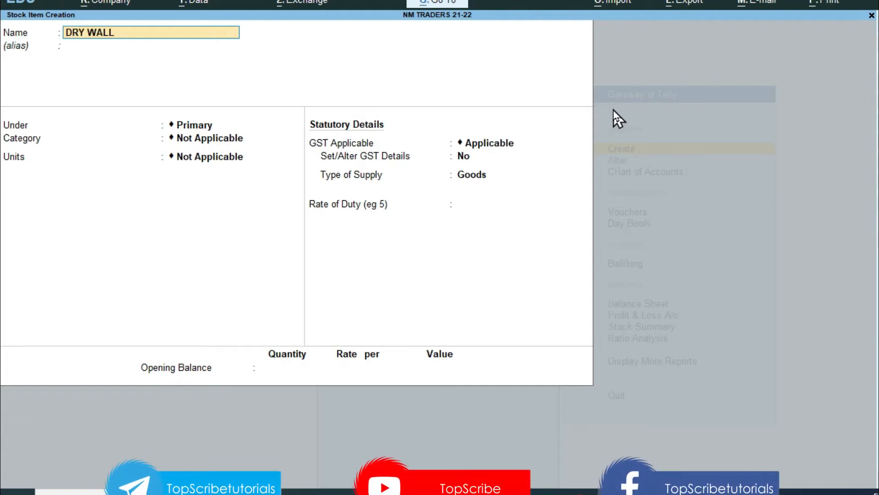
key(Return)
key(BackSpace)
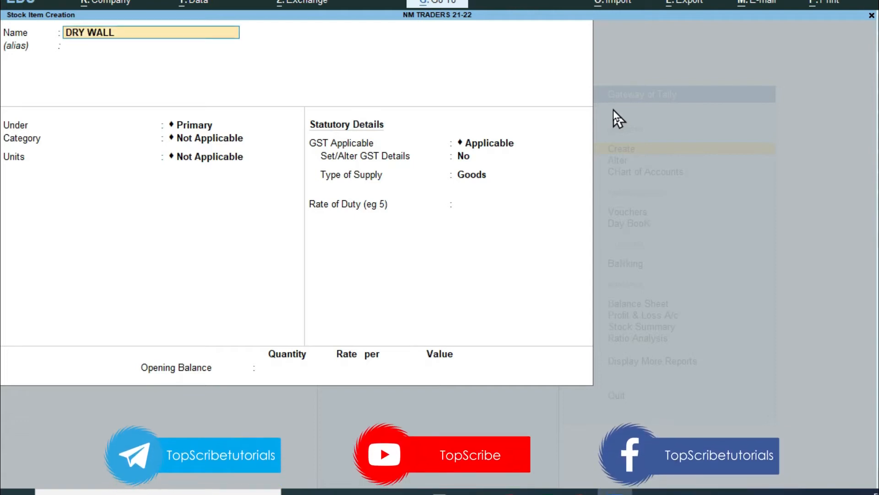
text(SCREW 1)
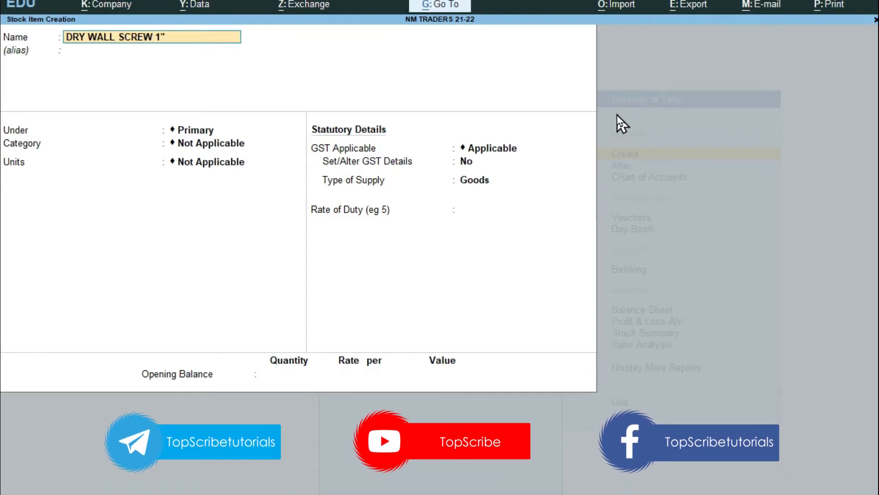
key(Return)
key(Return)
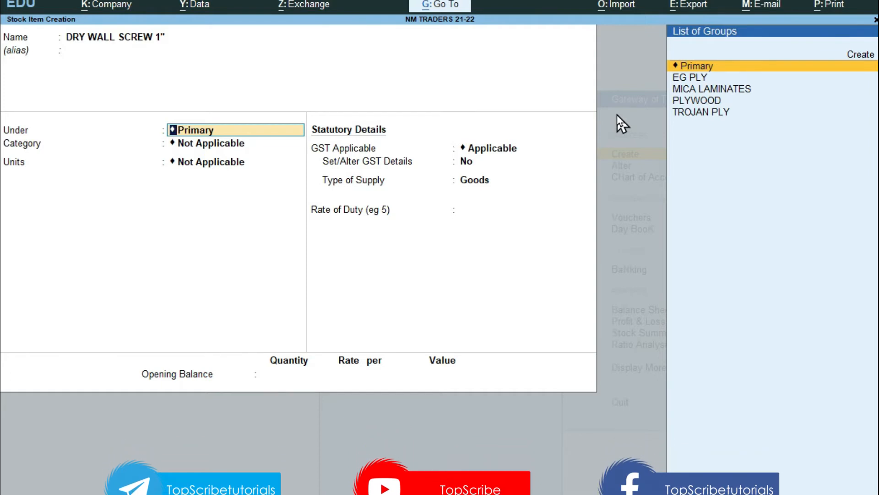
key(Up)
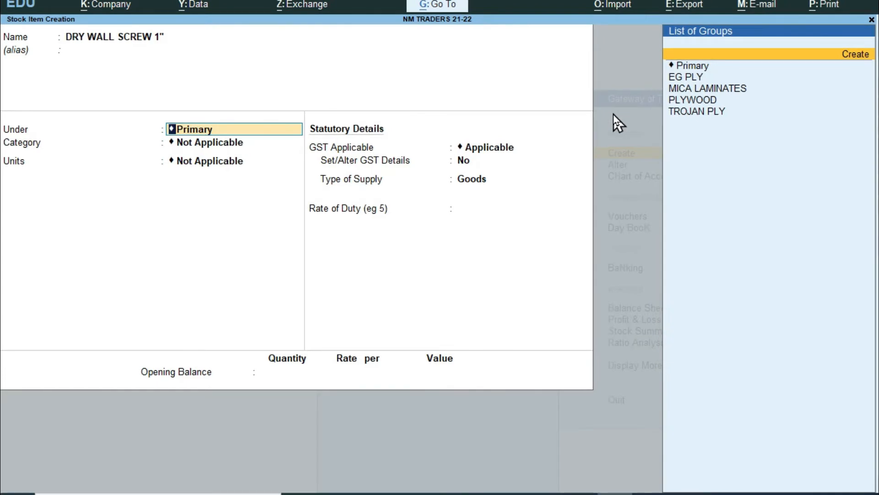
Step: Start a new stock group named SCREW for the item
key(alt+c)
key(Escape)
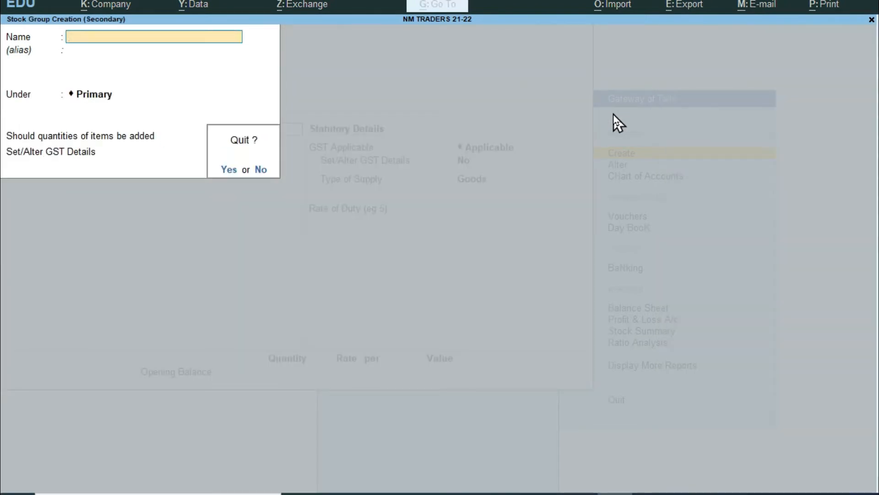
key(y)
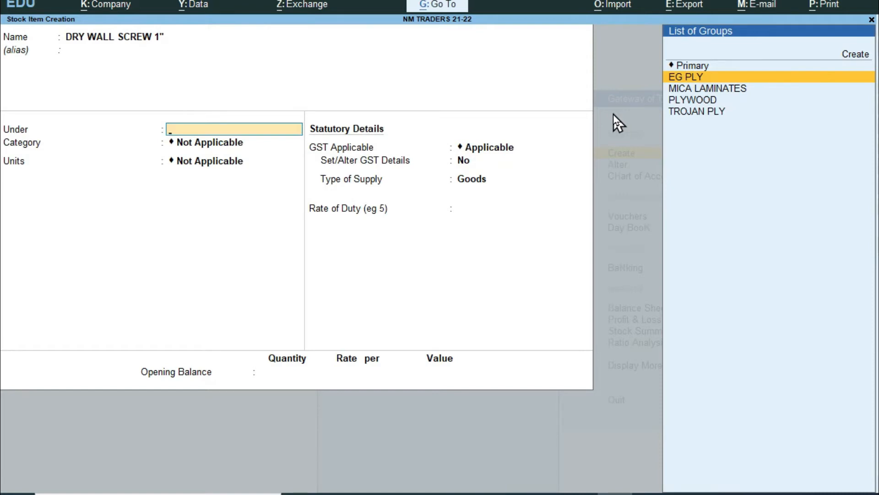
key(alt+c)
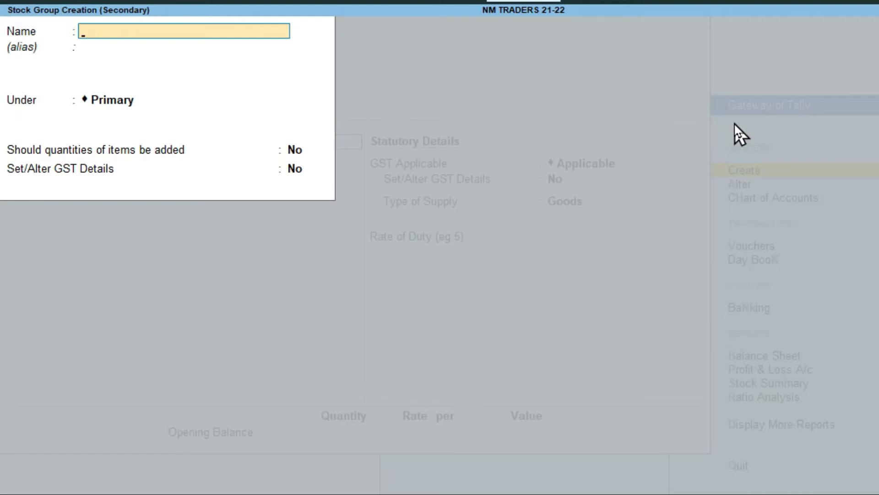
text(SCREW)
key(Return)
key(Return)
key(Return)
key(Return)
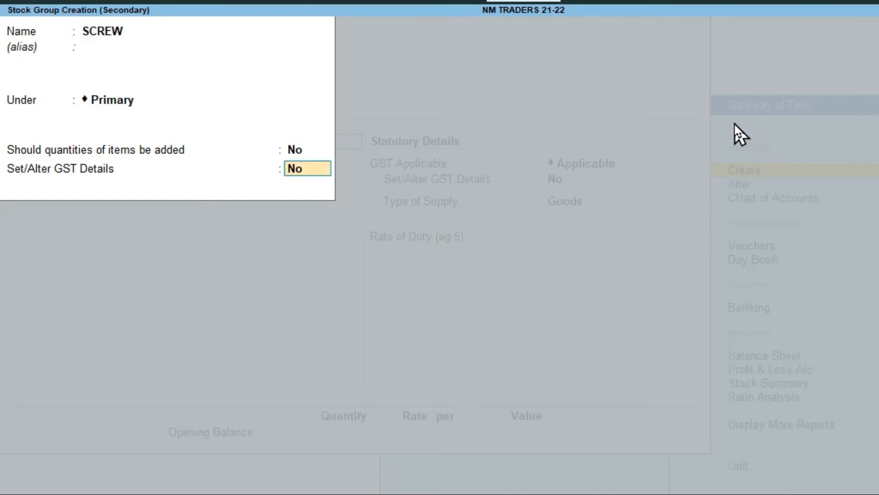
Step: Give the SCREW group GST details of HSN 8302, Taxable, 18% IGST, and save it
text(y)
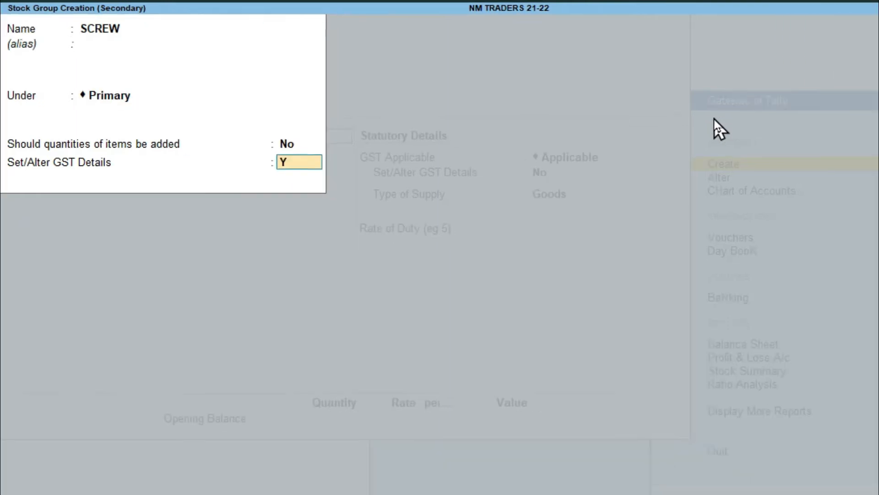
key(Return)
key(Return)
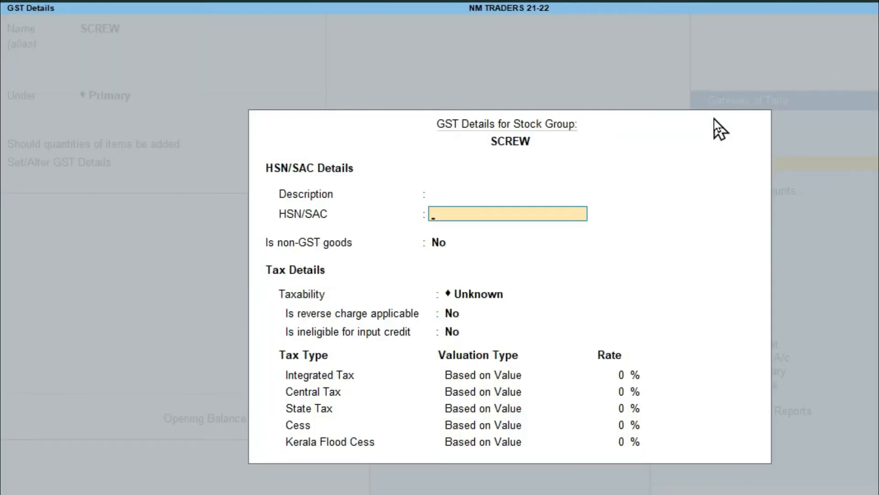
text(8302)
key(Return)
key(Return)
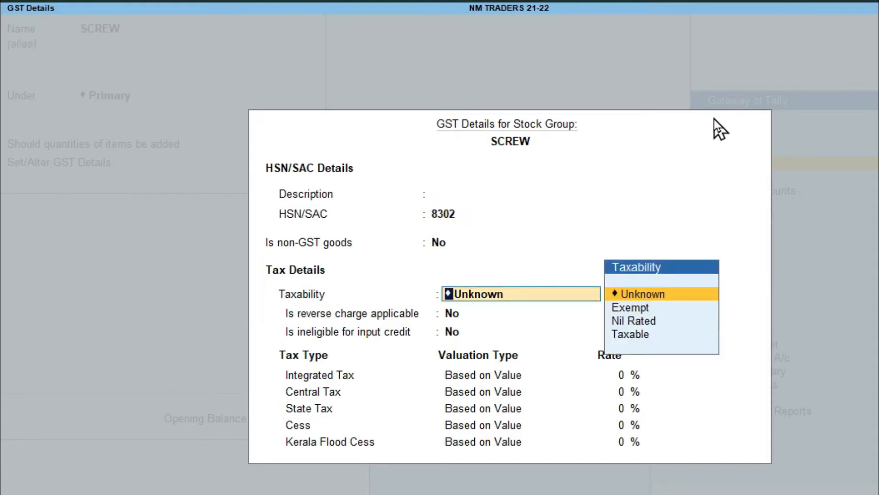
text(T)
key(Return)
key(Return)
key(Return)
text(18)
key(Return)
key(Return)
key(Return)
key(Return)
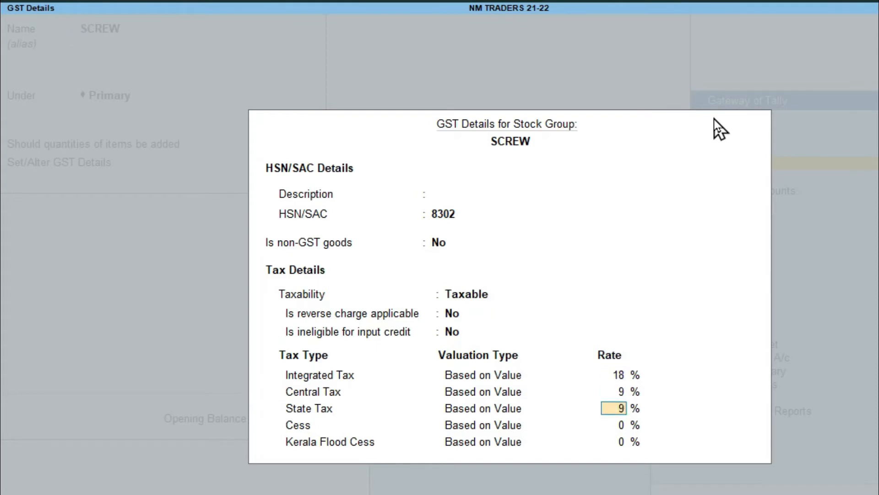
text(2)
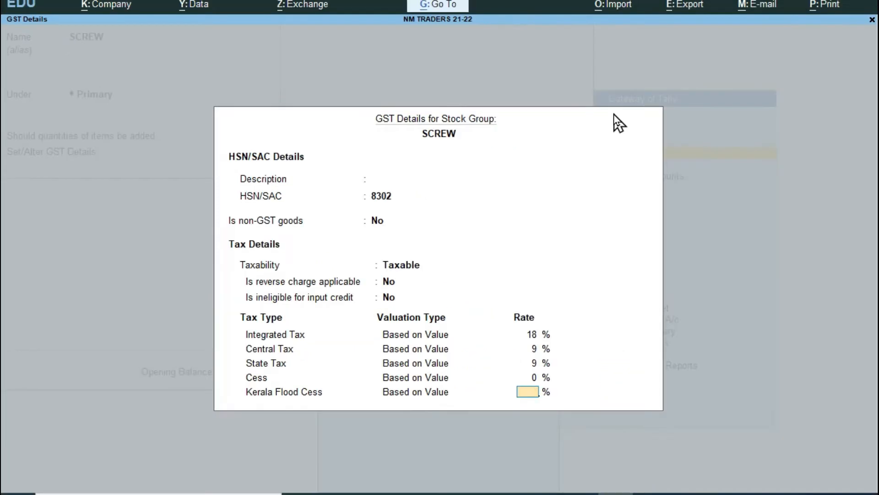
key(Return)
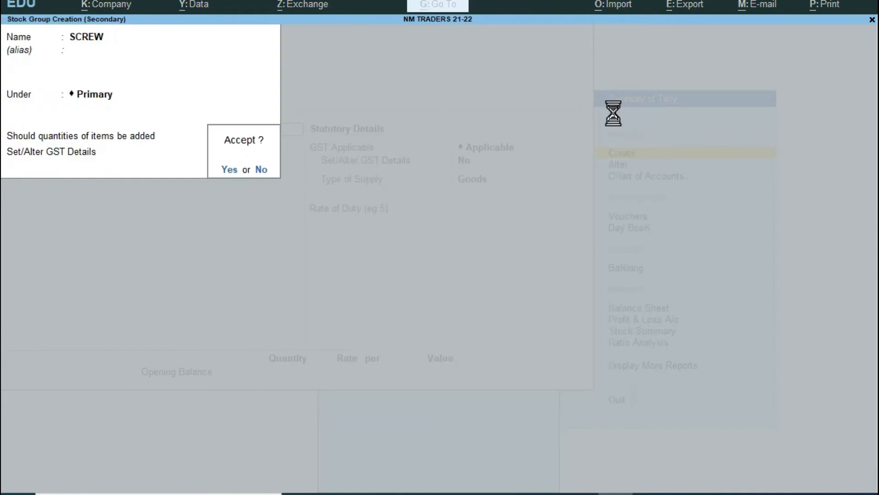
key(Return)
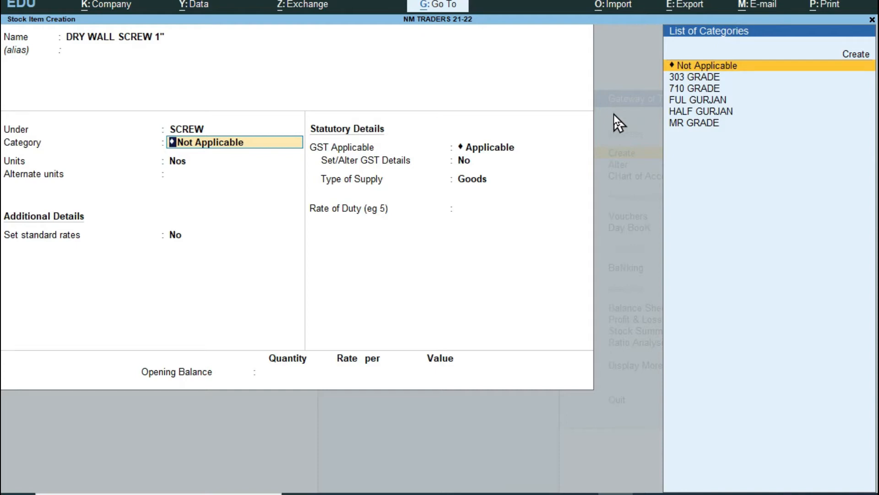
Step: Create a stock category named DRY WALL under Primary for the item
key(Up)
key(Return)
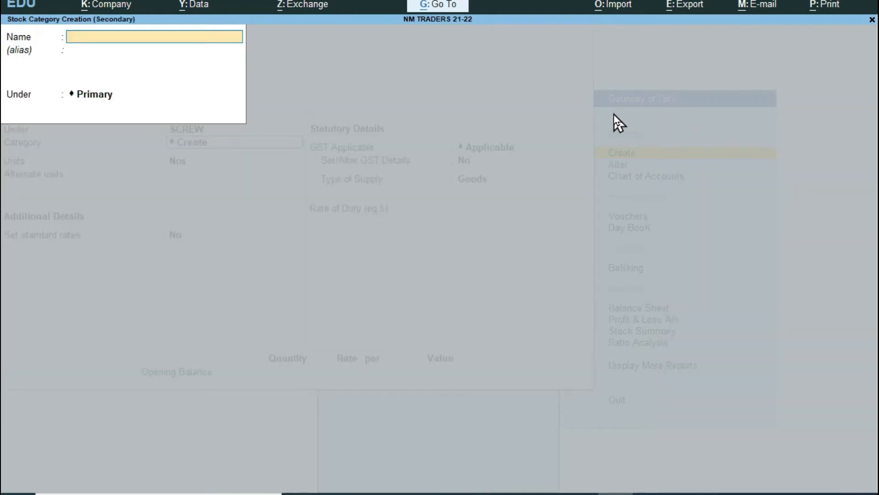
text(DRY WALL)
key(Return)
key(Return)
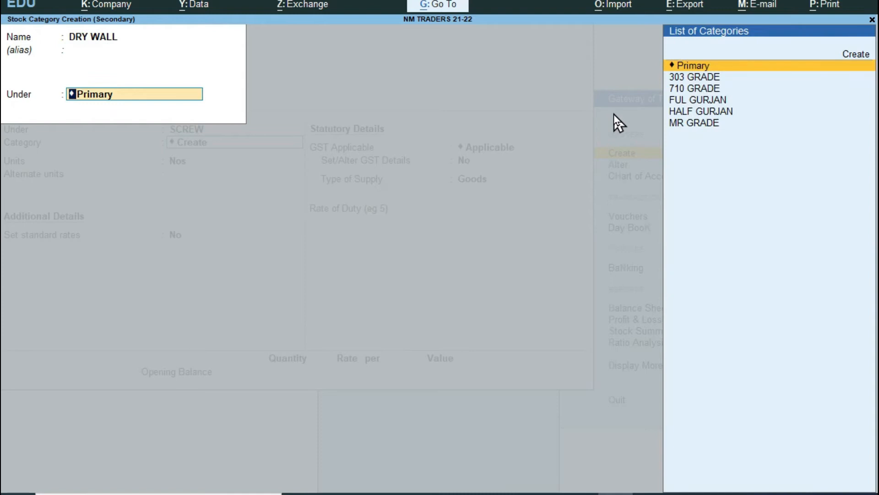
key(Return)
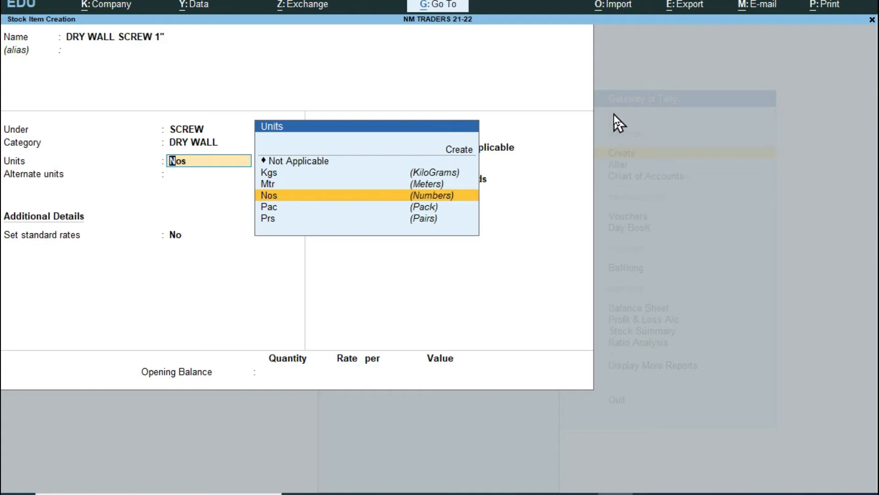
Step: Create unit Box with formal name Boxes and UQC BOX-BOX
key(Up)
key(Up)
key(Up)
key(Up)
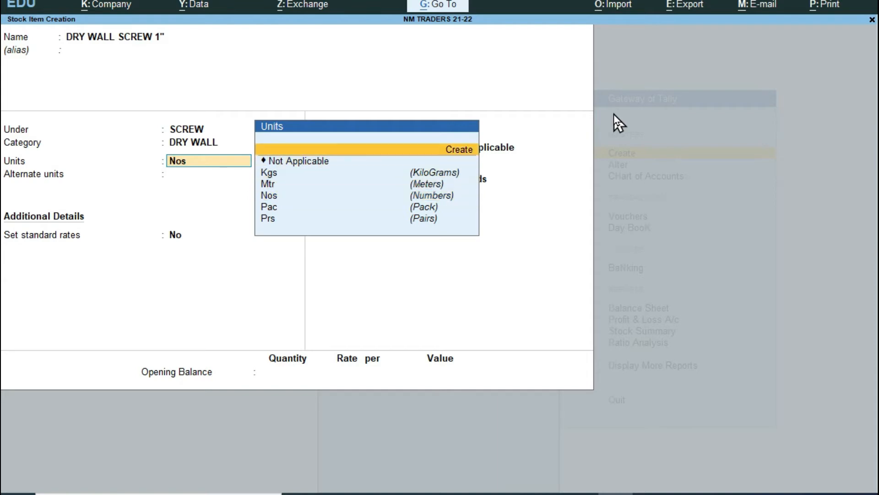
key(Return)
text(Box)
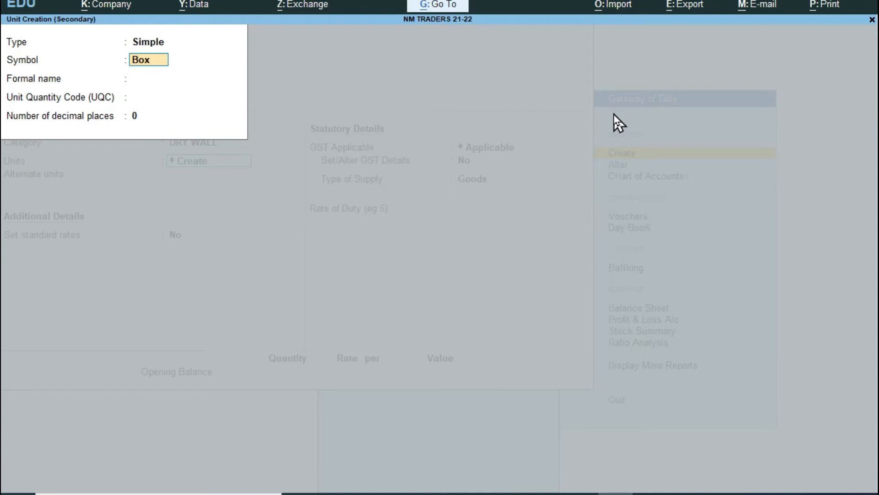
key(Return)
text(Boxes)
key(Return)
text(bo)
key(Down)
key(Return)
key(BackSpace)
key(BackSpace)
key(End)
key(BackSpace)
key(BackSpace)
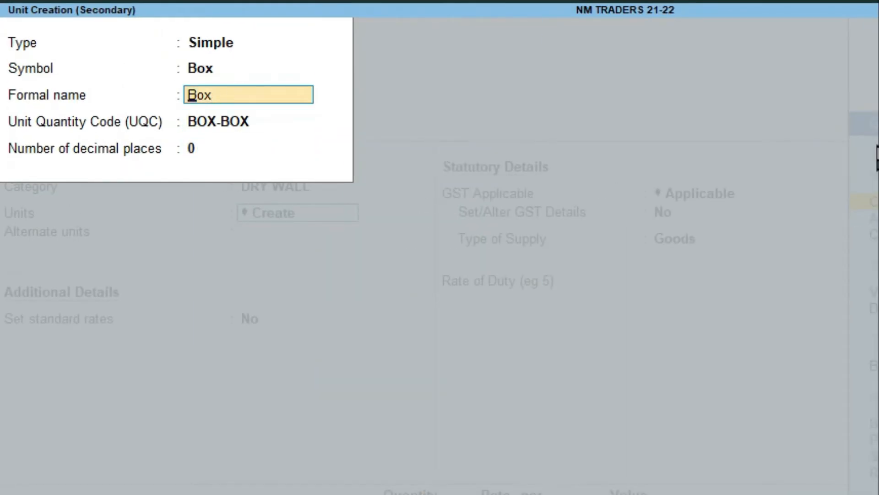
text(Boxe)
key(Return)
key(Return)
key(Return)
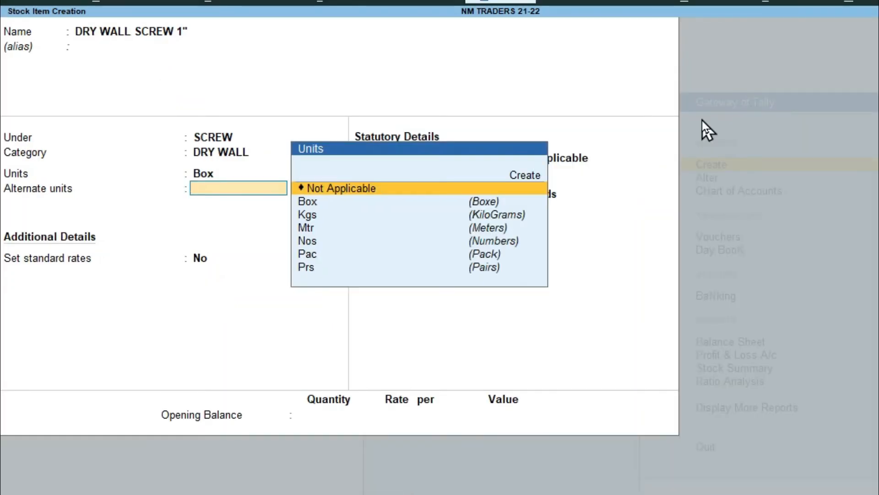
Step: Select Nos as the item's alternate unit
key(Down)
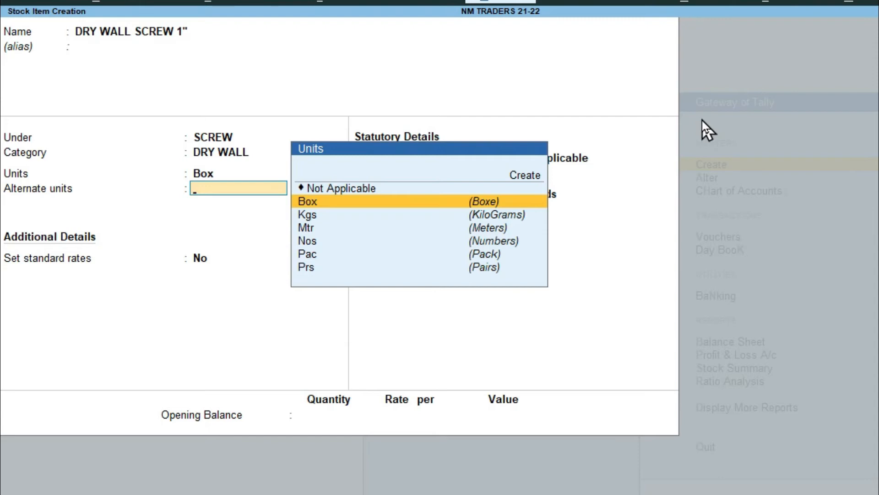
key(Down)
key(Down)
key(Down)
key(Return)
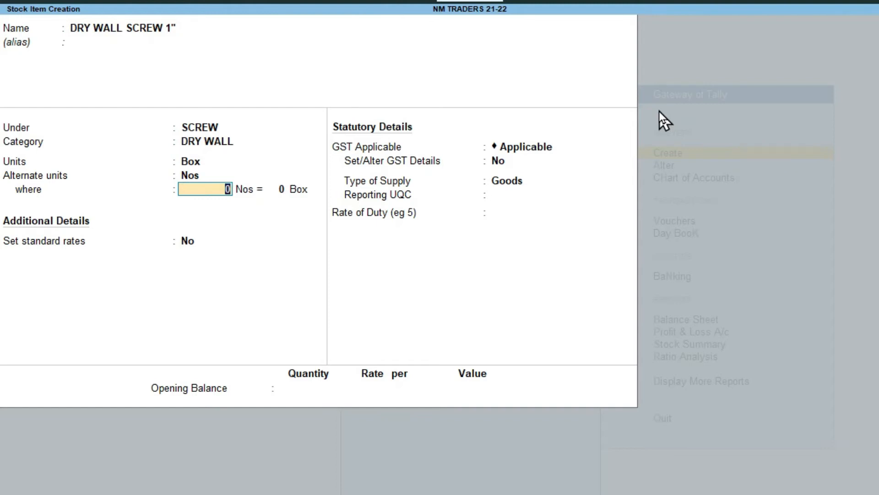
Step: Make Nos the item's main unit
text(1000)
text(1)
key(Return)
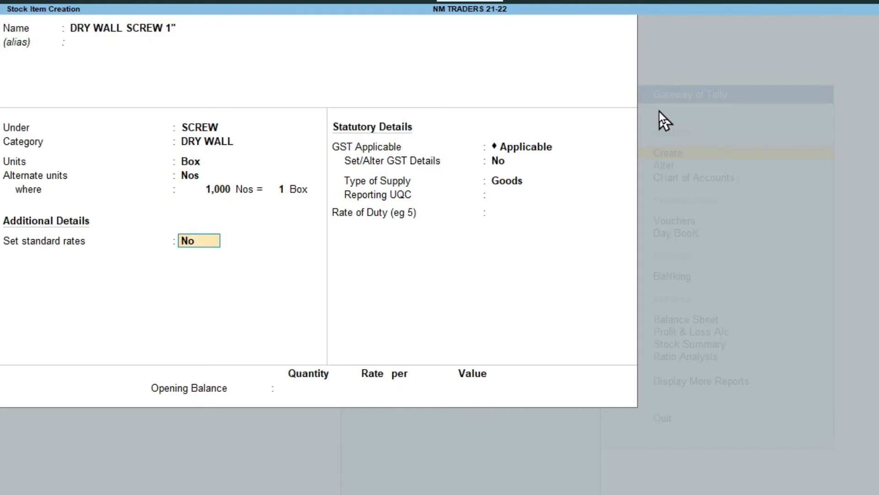
key(BackSpace)
key(BackSpace)
key(BackSpace)
key(BackSpace)
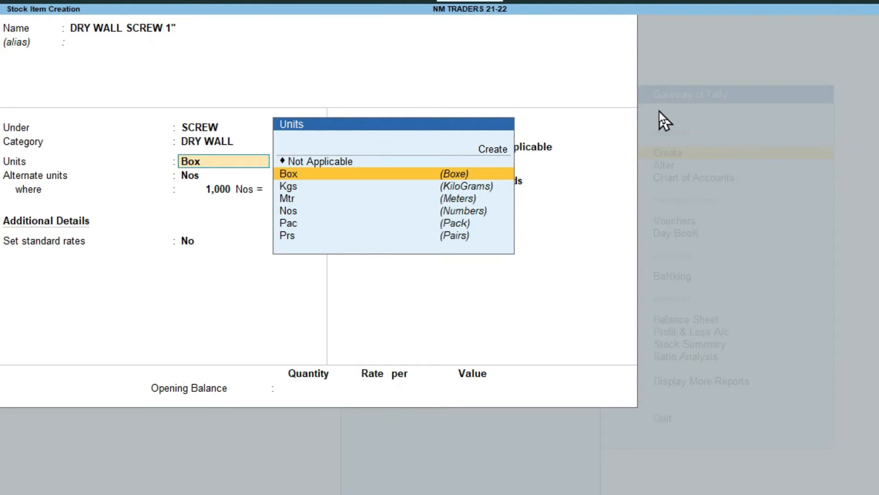
text(nos)
key(Return)
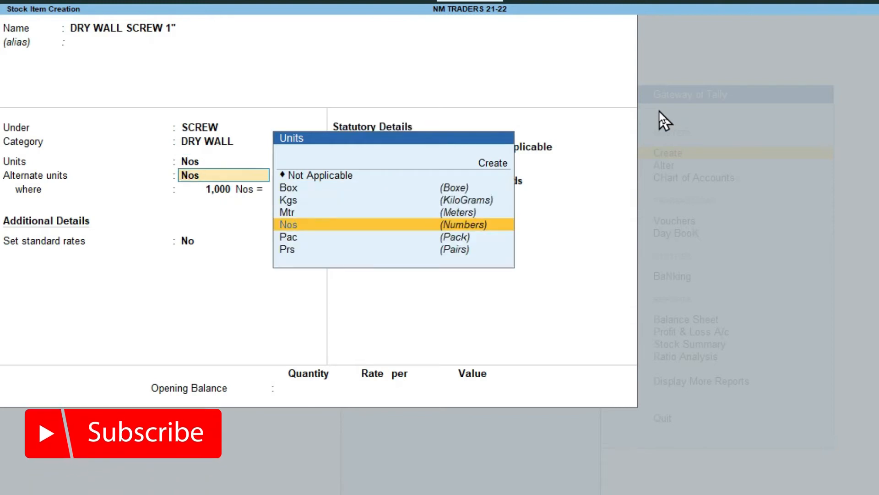
Step: Set Box as the alternate unit with the conversion 1 Box = 1,000 Nos
key(Up)
key(Up)
key(Up)
key(Return)
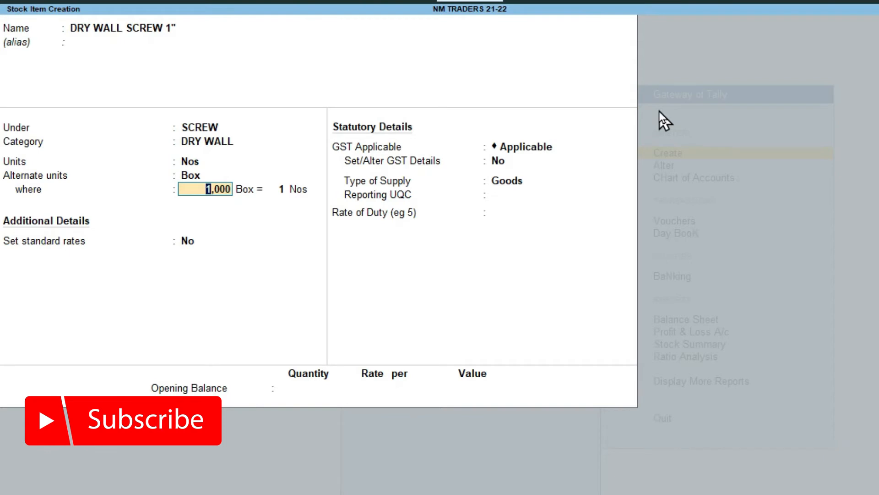
text(1)
key(Return)
text(1,000)
key(Return)
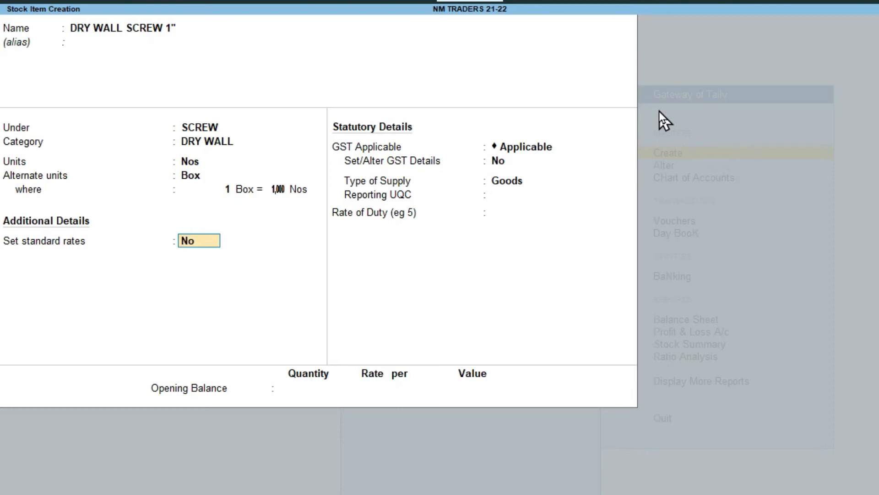
Step: Turn on standard rates with a cost of 0.25 per Nos from 1-Apr-21
text(yes)
key(Return)
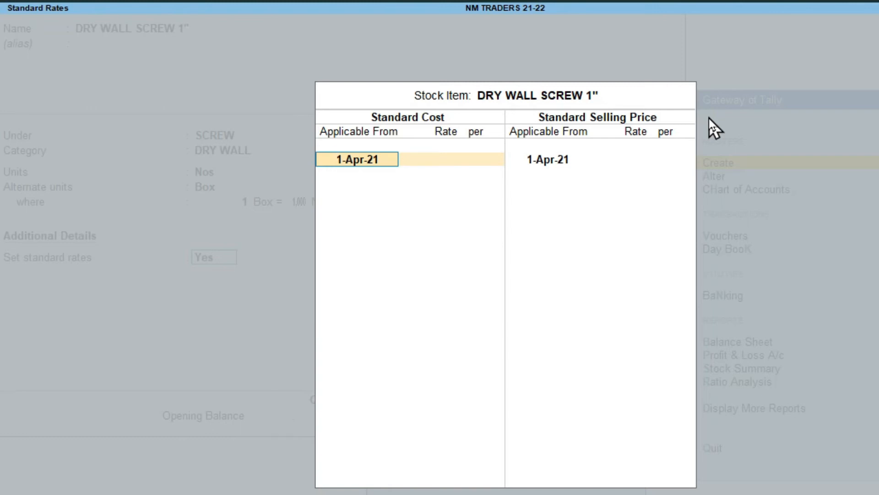
key(Return)
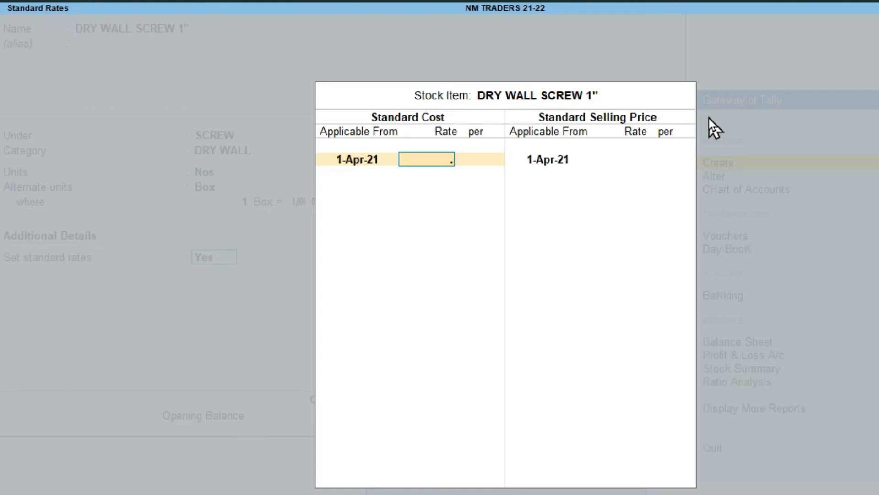
text(25)
key(Return)
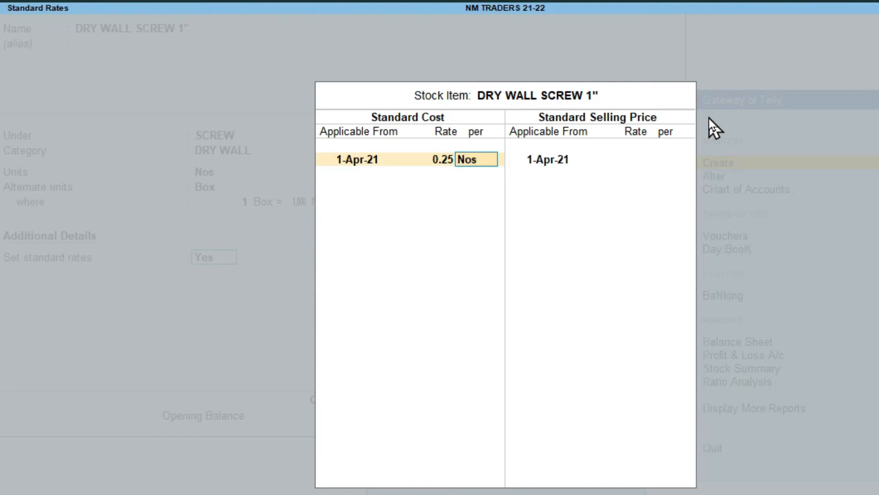
key(Return)
key(Return)
key(Return)
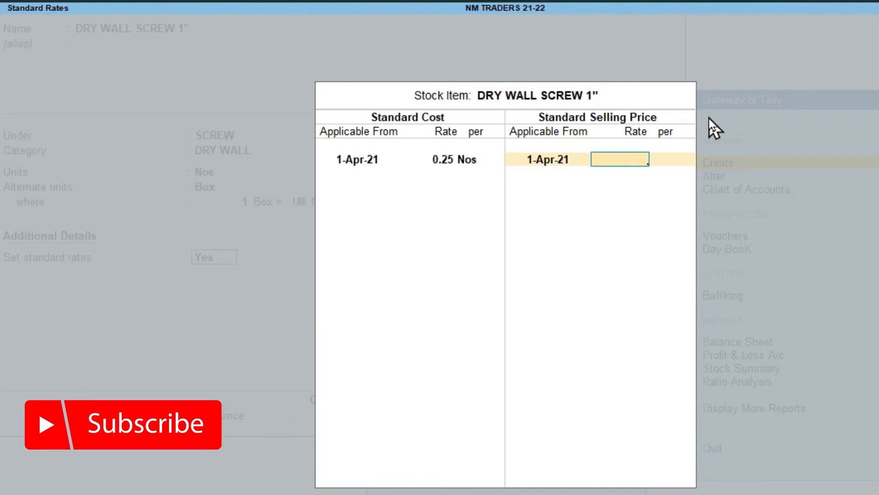
Step: Add selling prices of 0.30 from 1-Apr-21, 0.32 from 1-Jun-21 and 0.35 from 1-Dec-21
text(.30)
key(Return)
key(Return)
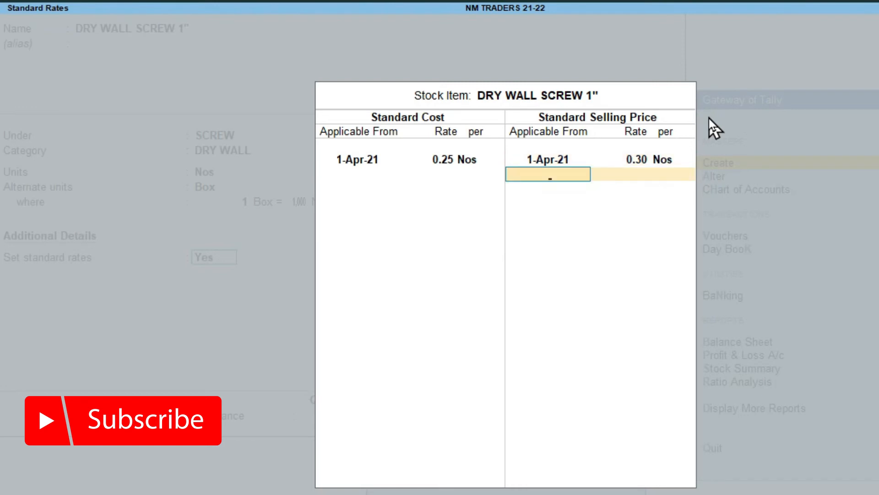
text(1-6)
key(Return)
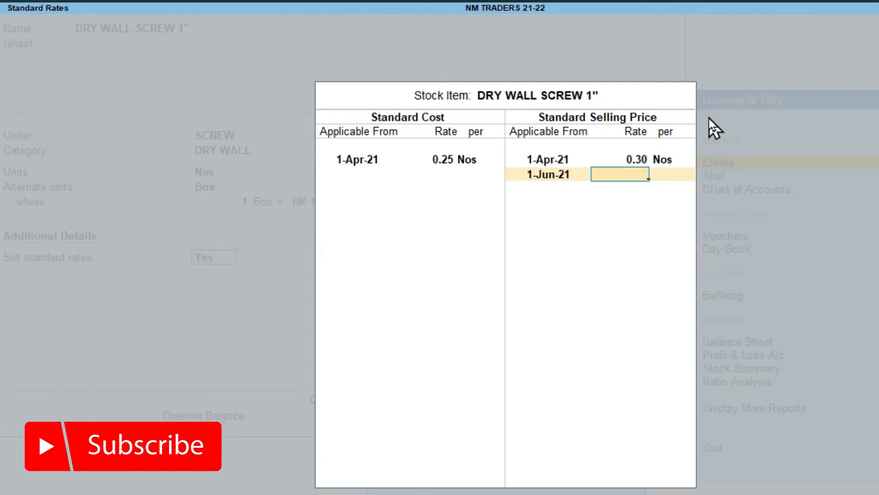
text(.32)
key(Return)
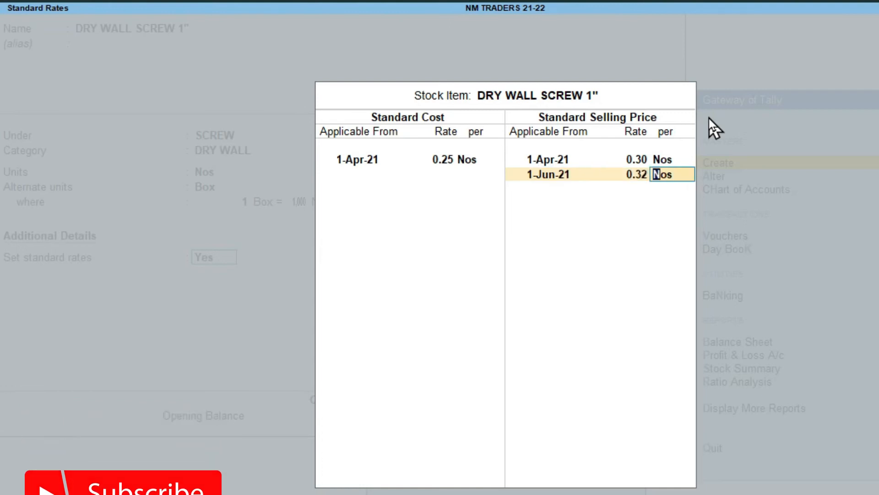
key(Return)
text(1-12)
key(Return)
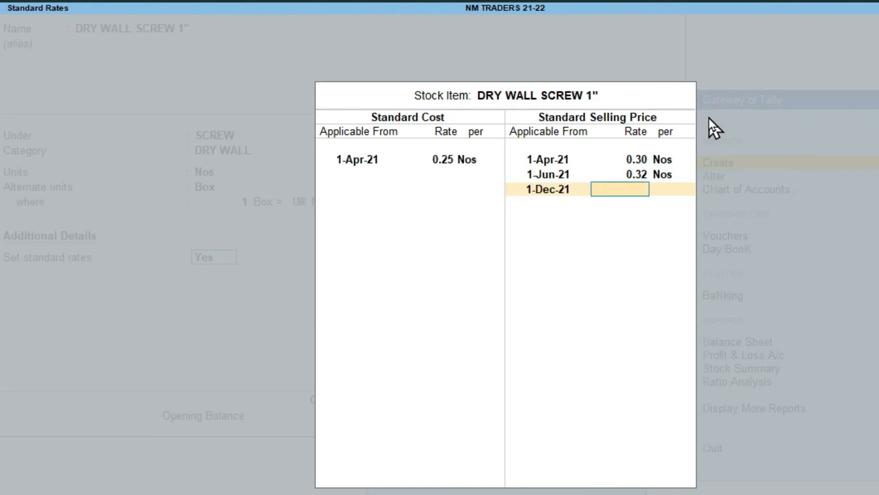
text(.35)
key(Return)
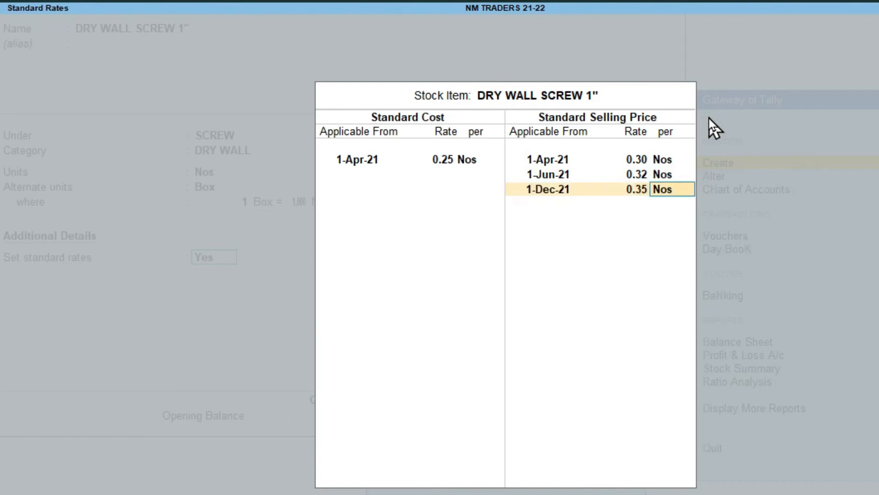
key(Return)
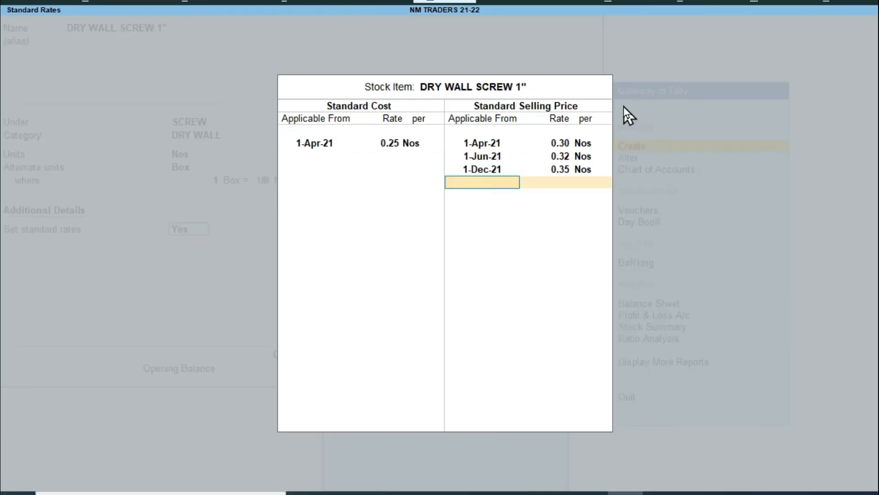
key(Return)
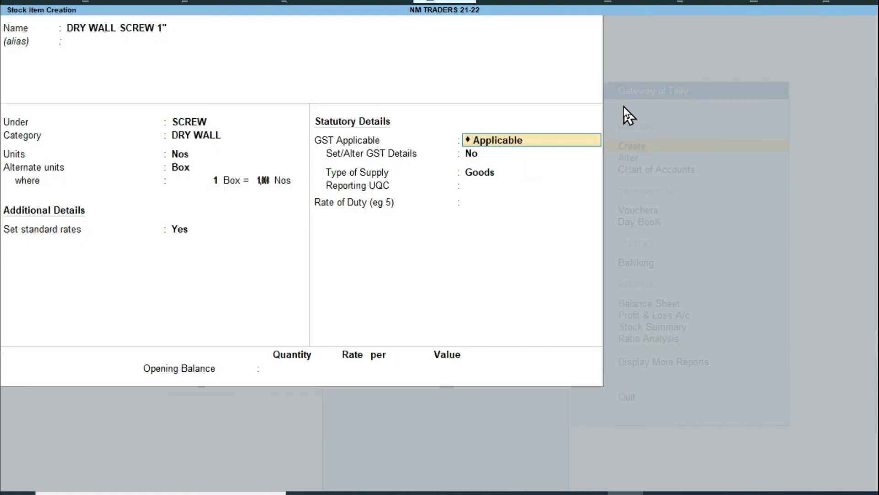
Step: Keep supply type Goods, set the Reporting UQC to BOX-BOX and the Rate of Duty to 0
key(Return)
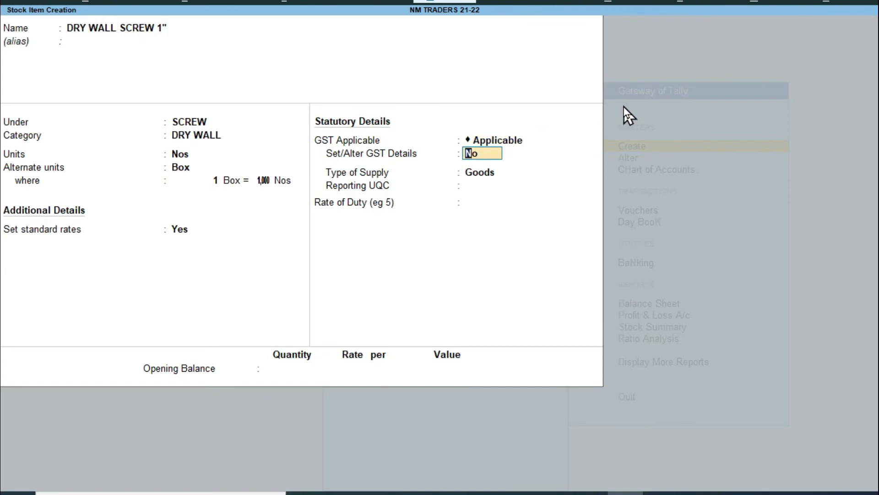
key(Return)
key(Return)
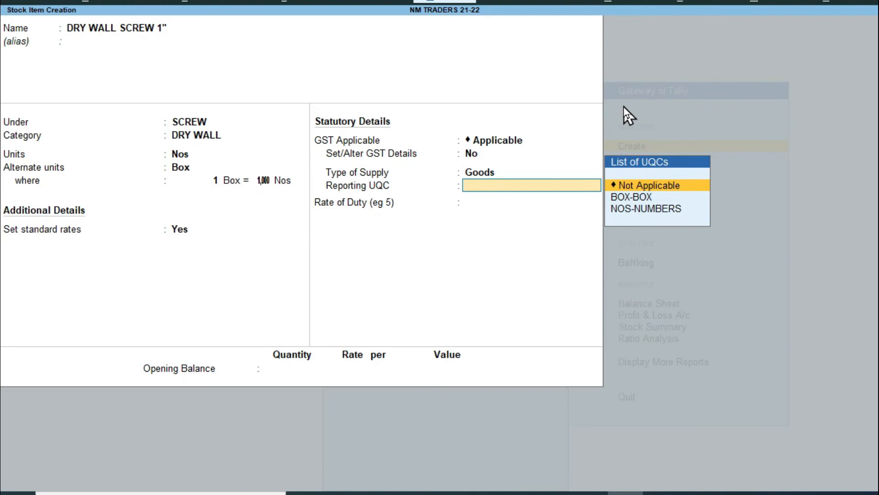
key(Down)
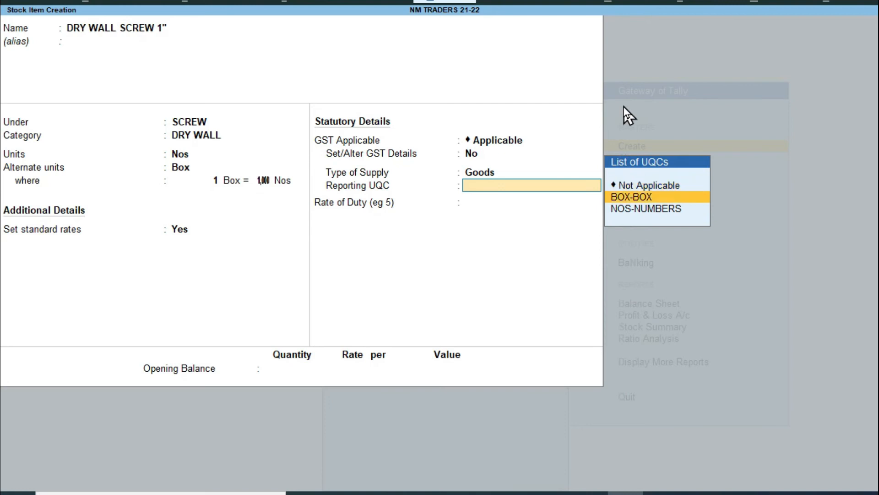
key(Down)
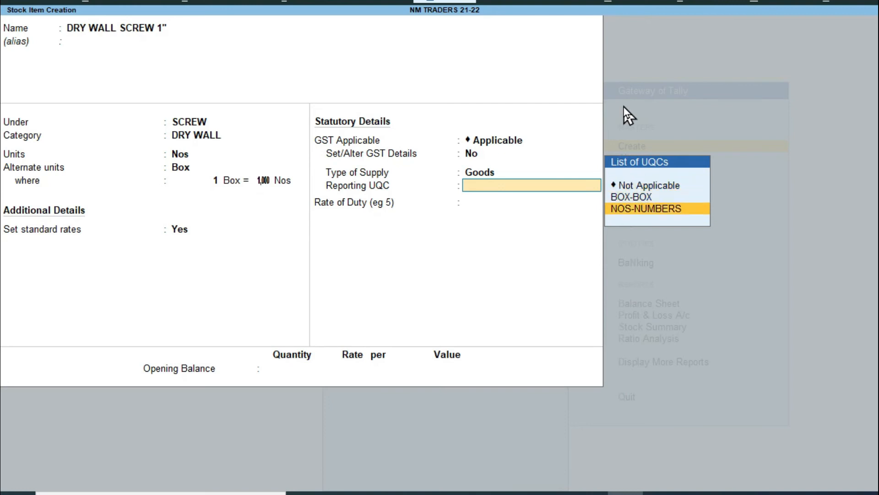
key(Up)
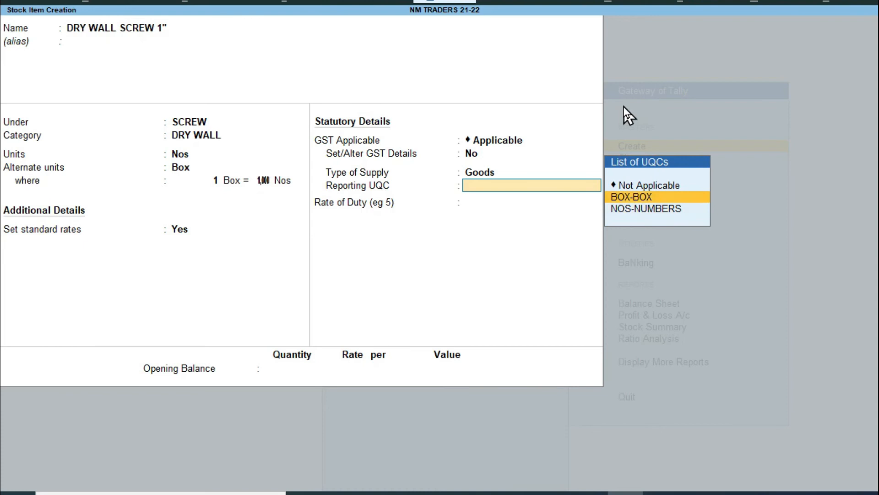
key(Return)
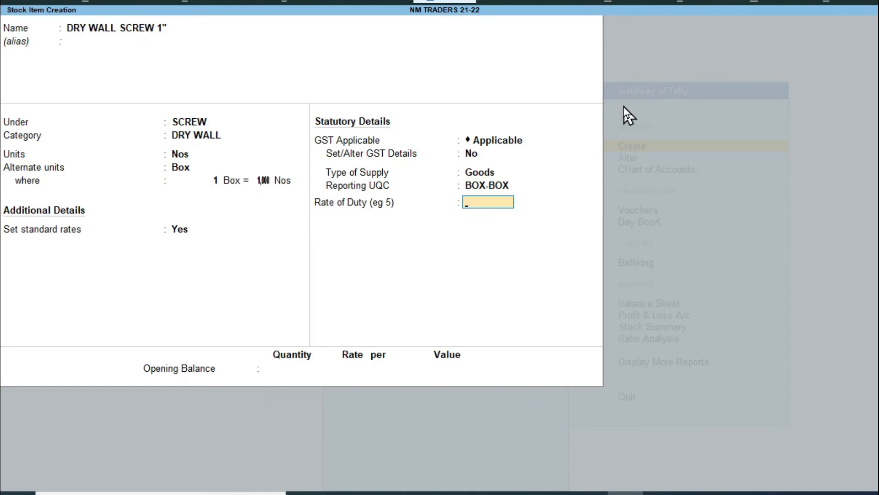
key(Return)
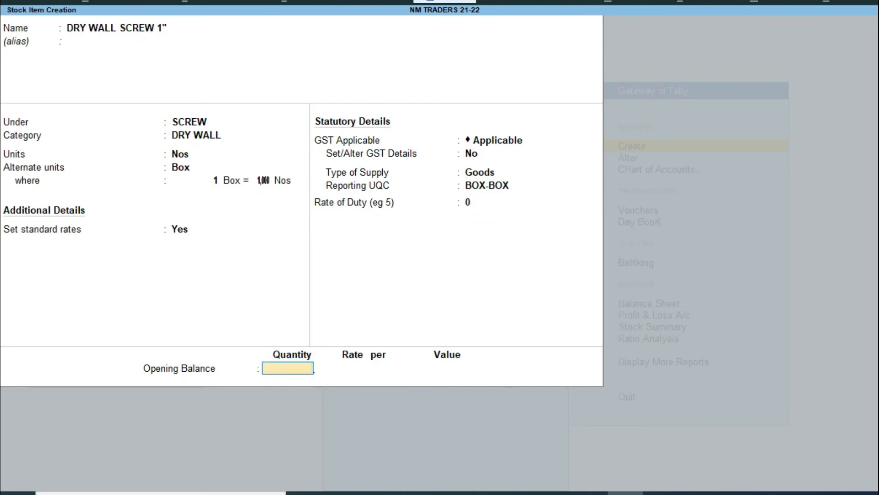
Step: Bring up the More Details list of stock item details with Ctrl+I
key(alt+c)
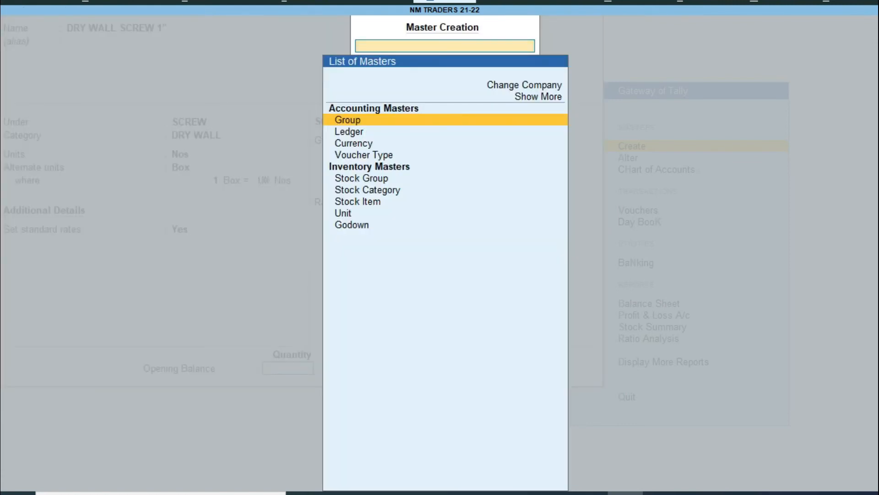
key(Escape)
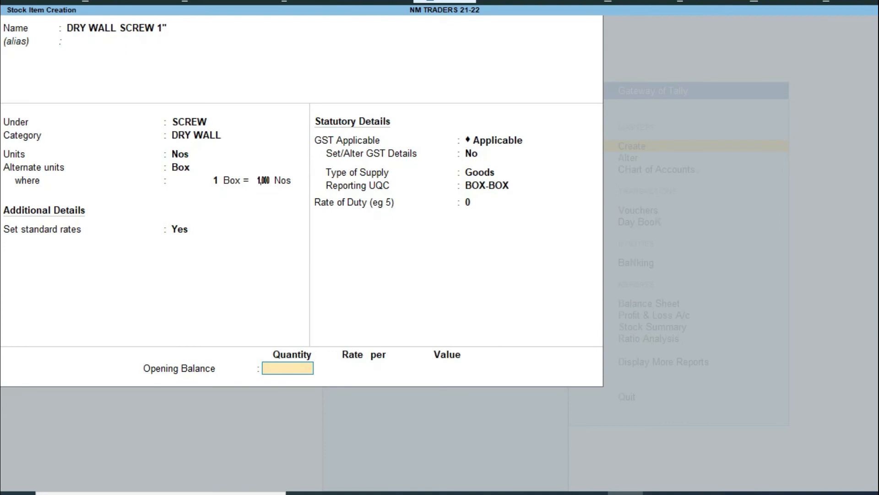
key(BackSpace)
key(BackSpace)
key(BackSpace)
key(BackSpace)
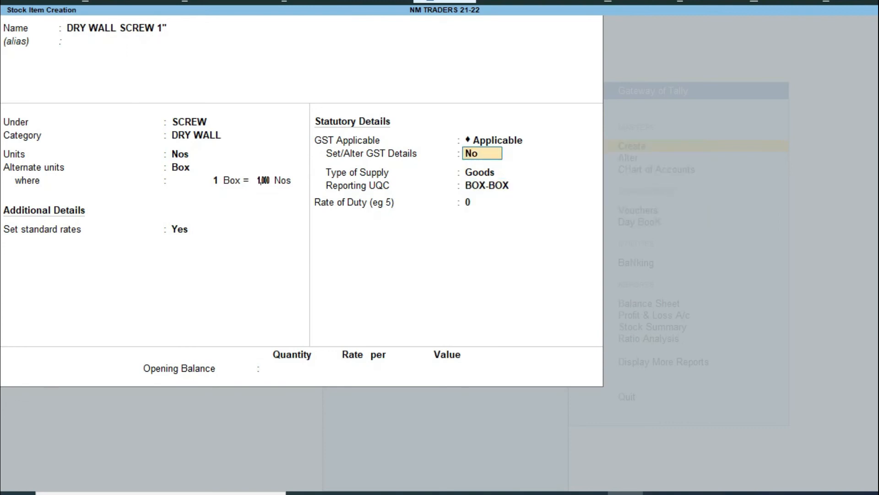
key(ctrl+i)
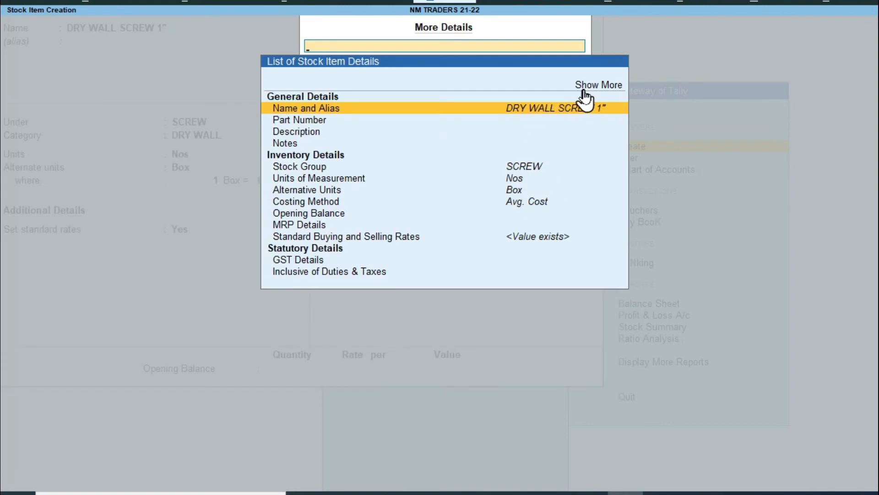
Step: Expand the details list with Show More and open the Part Number entry
click(601, 90)
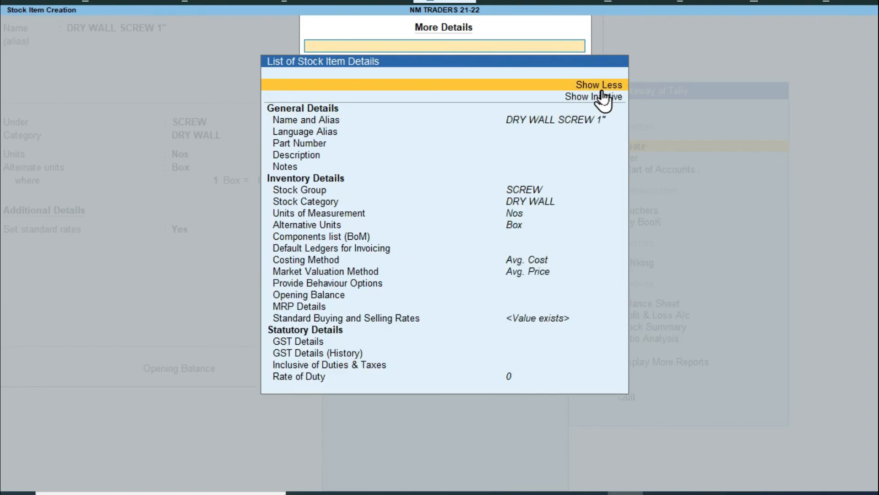
key(Down)
key(Down)
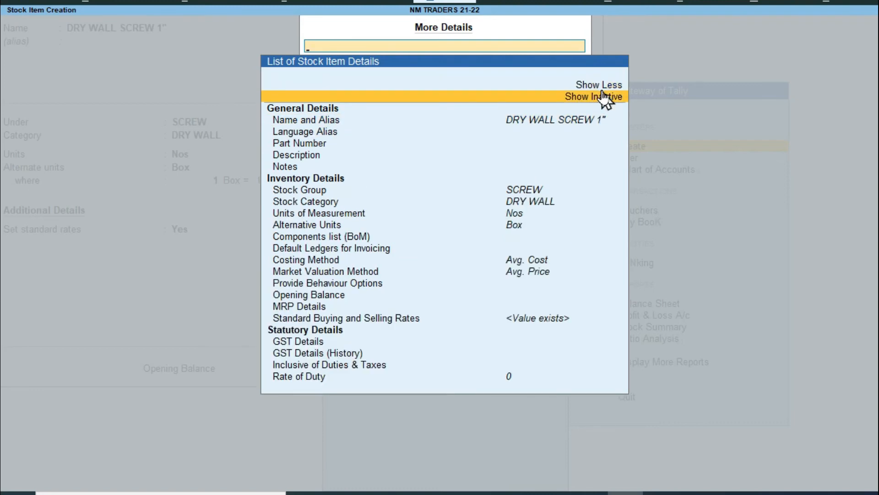
key(Down)
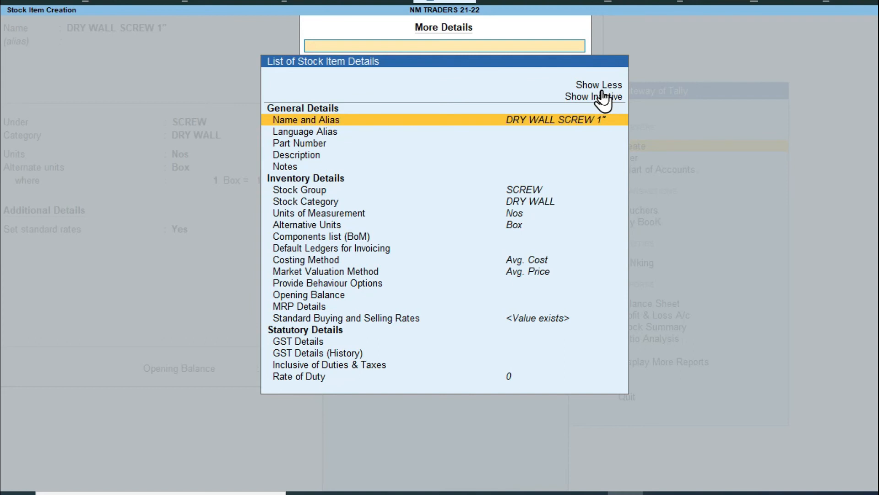
key(Down)
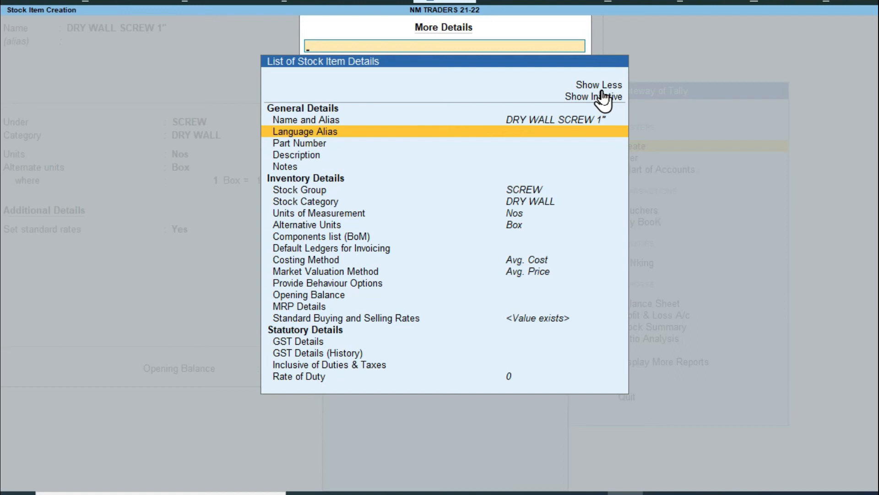
key(Down)
key(Return)
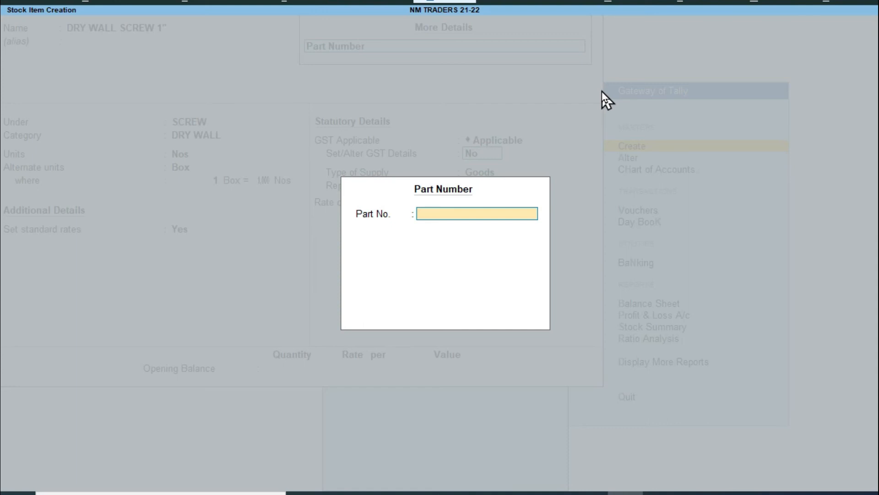
Step: Save part number 1500, then check the description and notes entries without changes
text(1500)
key(Return)
key(Return)
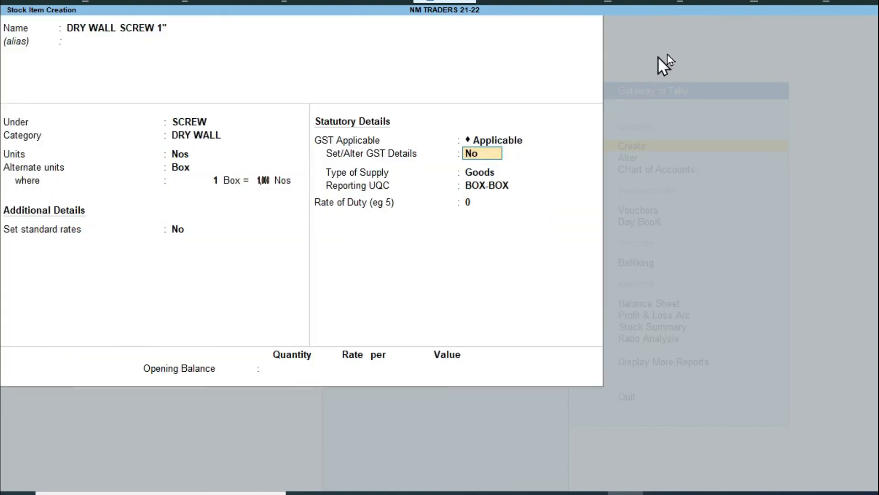
key(ctrl+i)
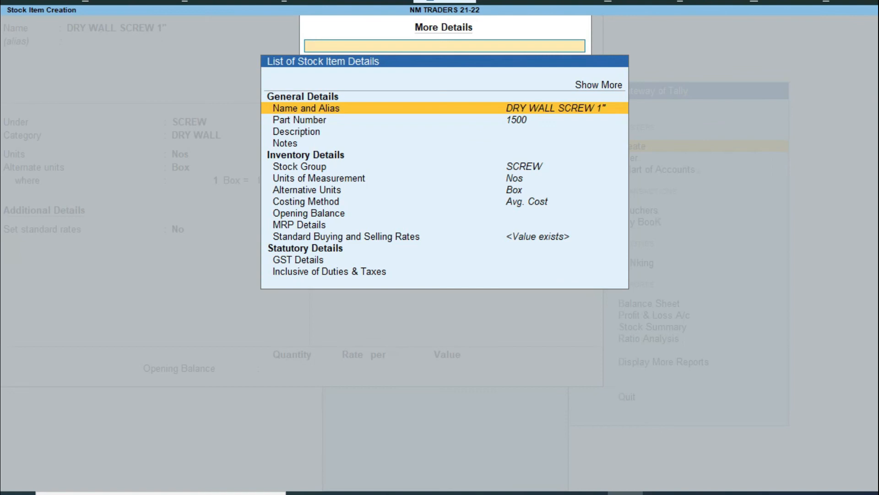
key(Down)
key(Down)
key(Down)
key(Up)
key(Return)
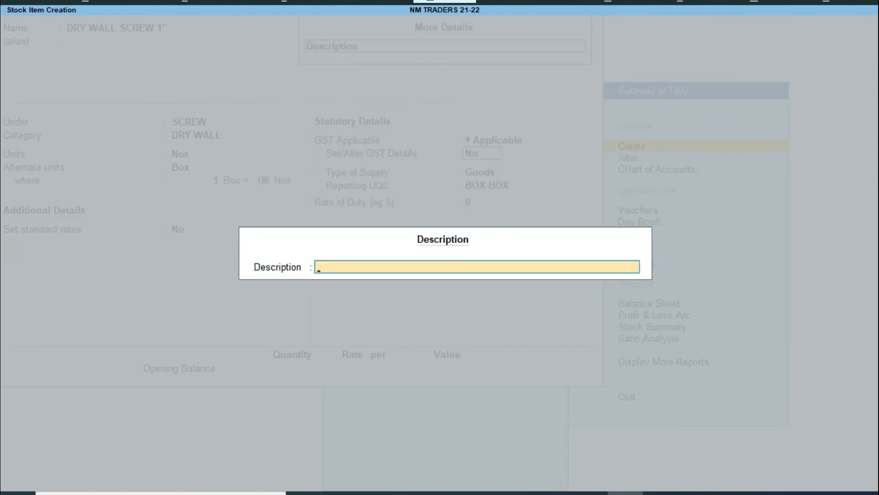
key(Escape)
key(Return)
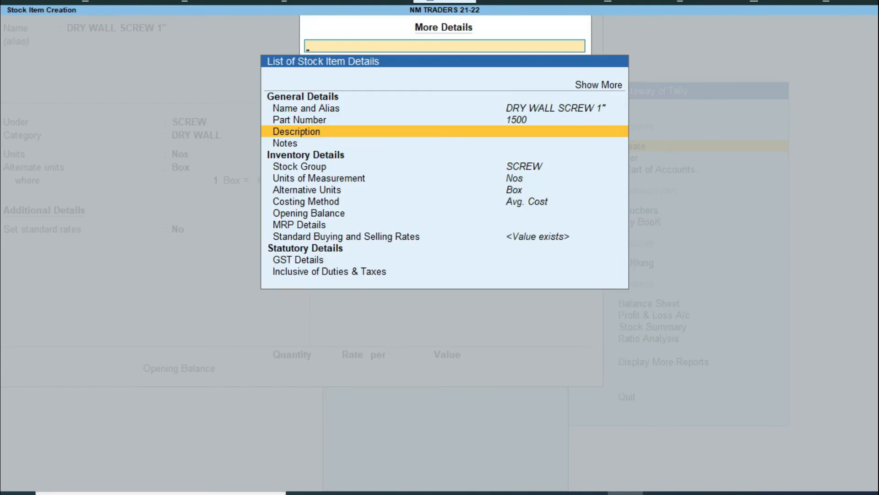
key(Down)
key(Return)
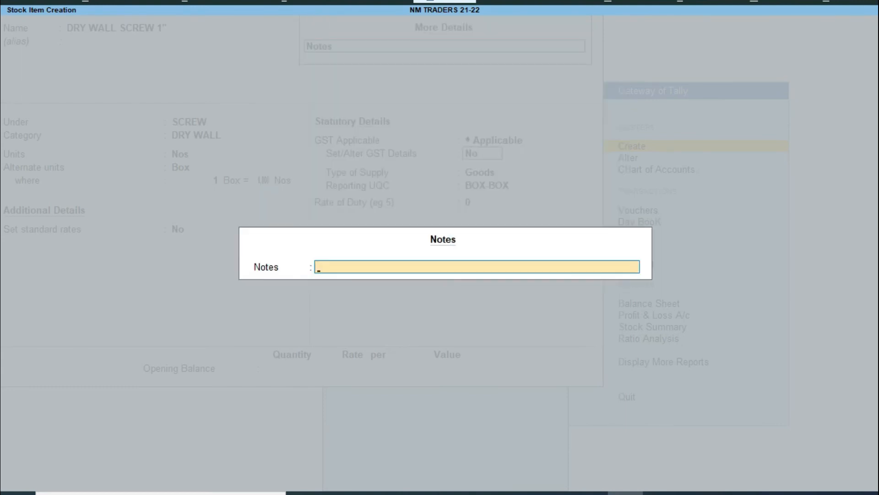
key(Escape)
key(Return)
Step: Review the opening balance, MRP details and standard rates, leaving them unchanged
key(Down)
key(Down)
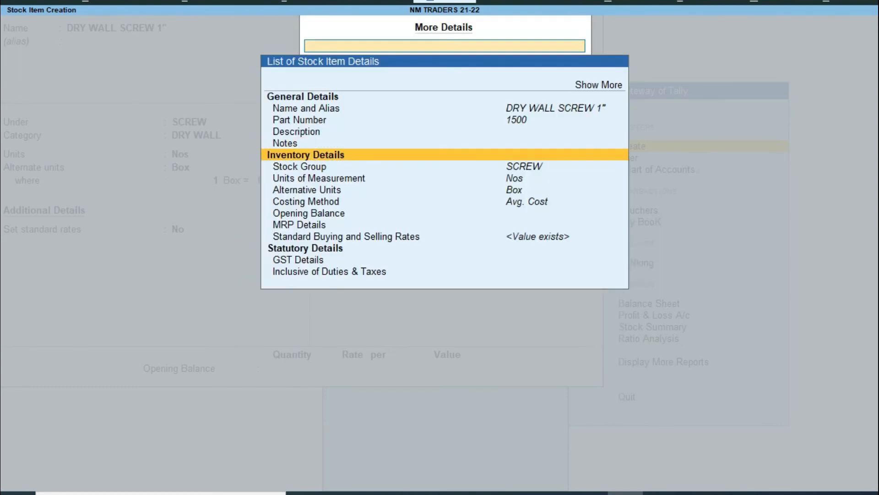
key(Down)
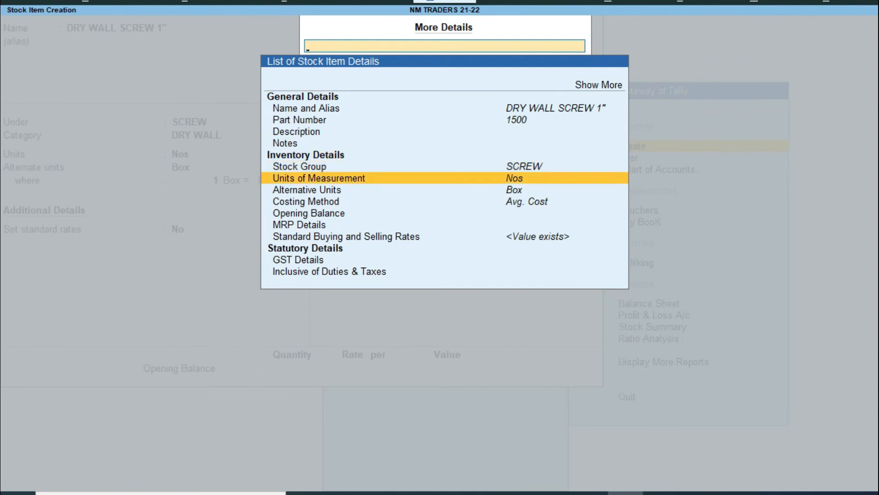
key(Down)
key(Down)
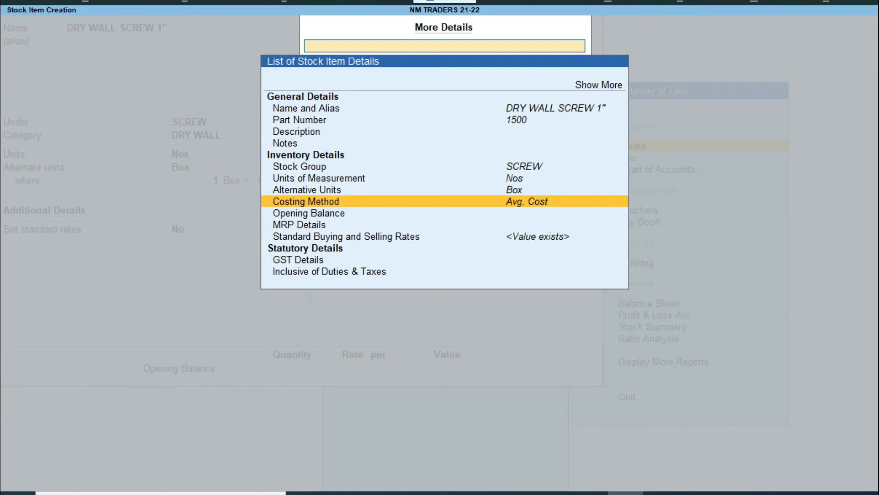
key(Down)
key(Return)
key(Escape)
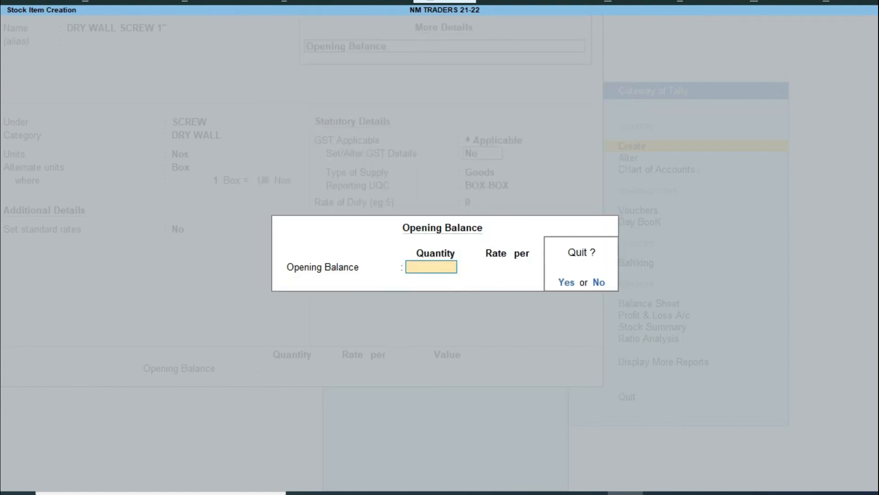
key(y)
key(Down)
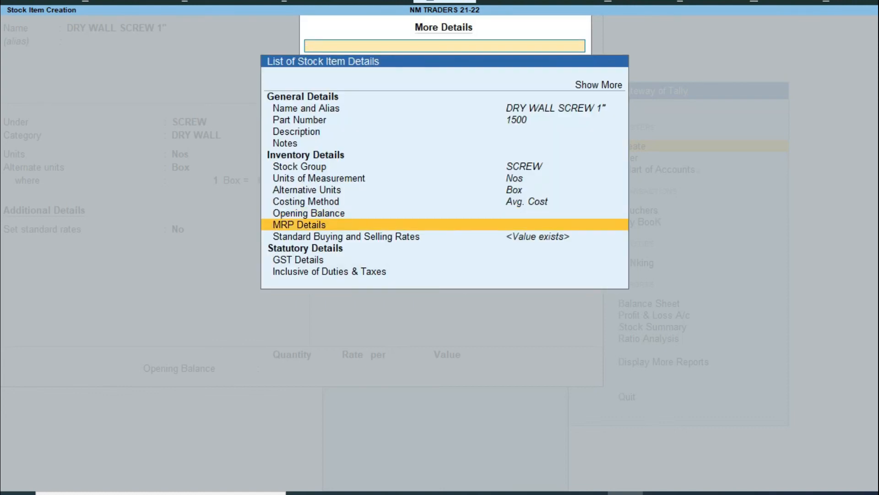
key(Return)
key(Escape)
key(Down)
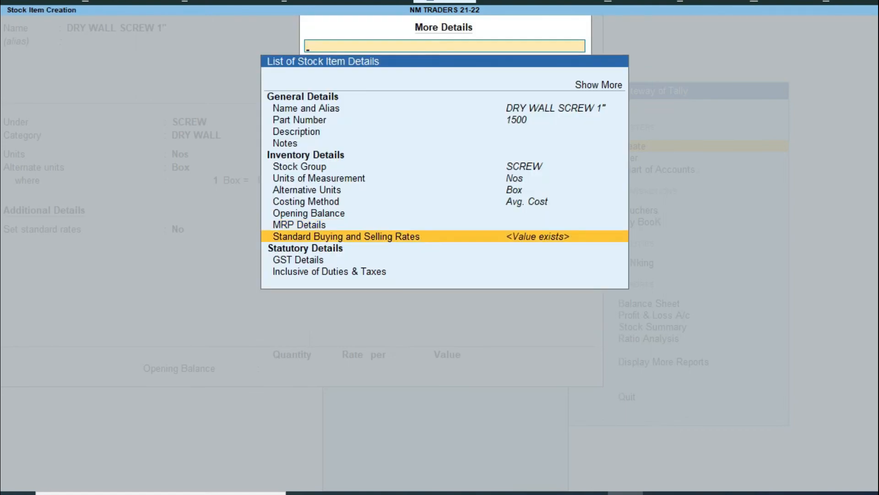
key(Return)
key(BackSpace)
key(Escape)
key(Return)
Step: Check the GST details, then close the details list back to the item form
key(Down)
key(Down)
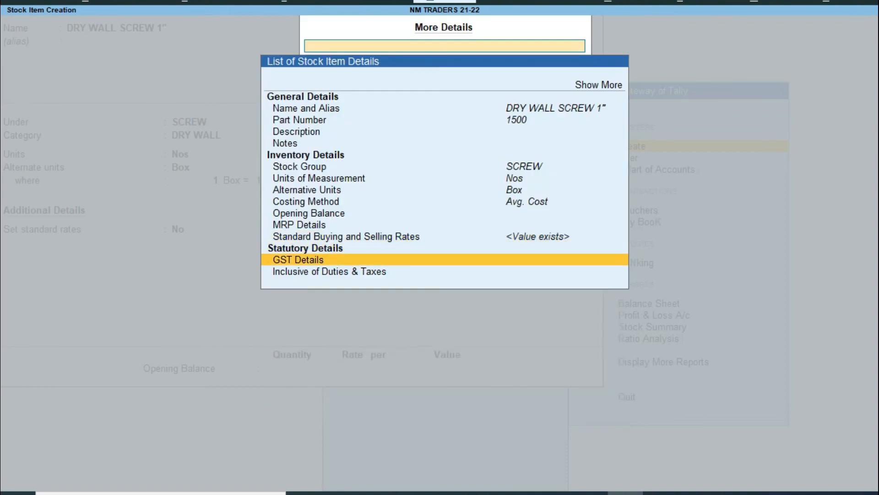
key(Return)
key(Escape)
key(Return)
key(Down)
key(Up)
key(Up)
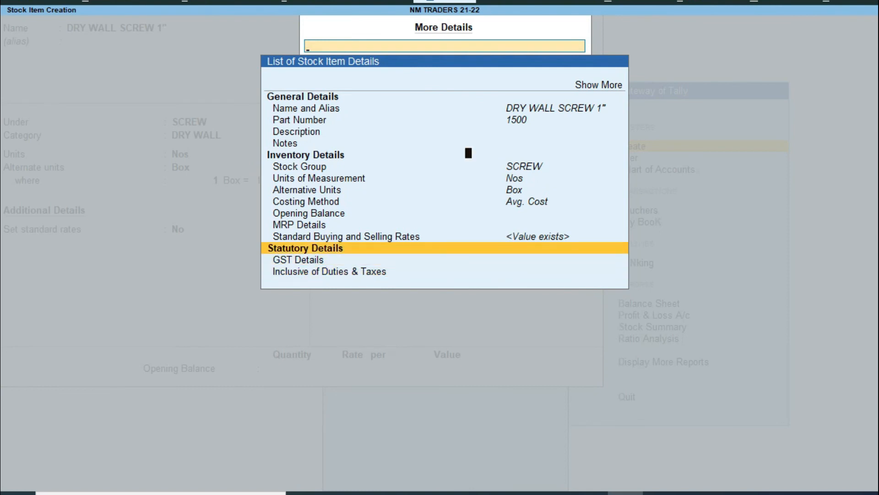
key(Return)
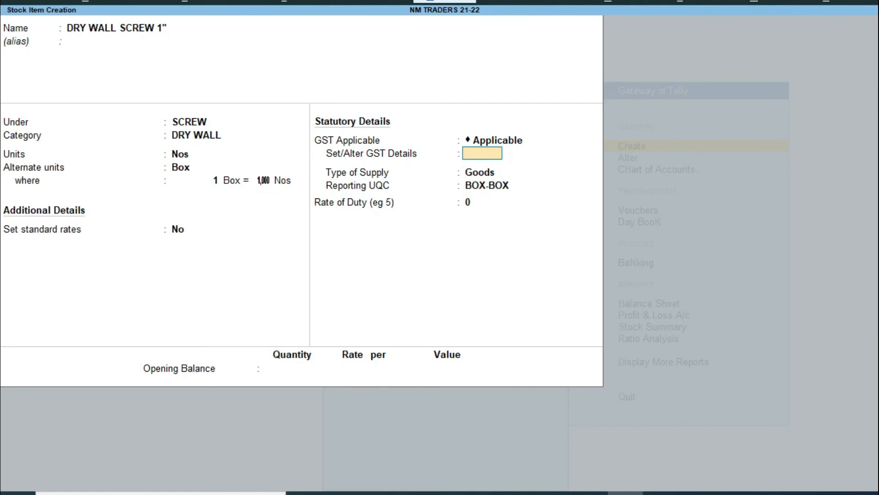
Step: Close the stock item form, then open the company's GST Details and quit without saving changes
key(Escape)
key(Escape)
key(Return)
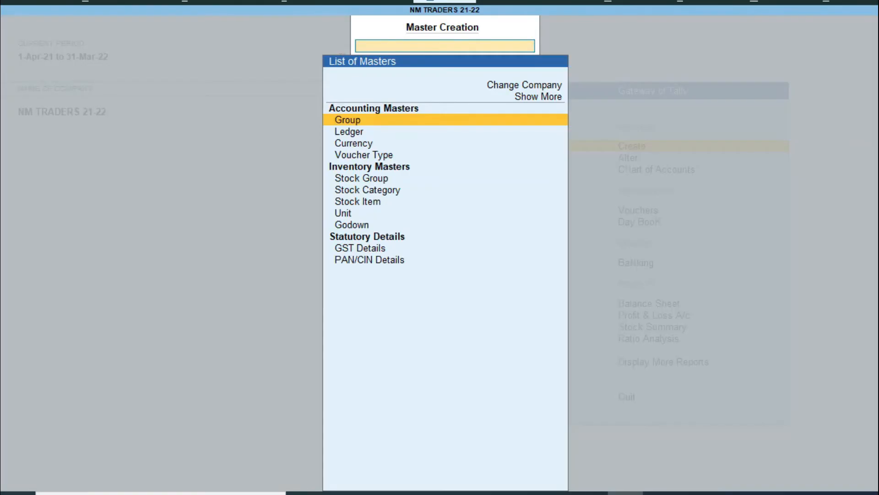
key(Down)
key(Down)
key(Down)
key(Down)
key(Down)
key(Down)
key(Down)
key(Down)
key(Down)
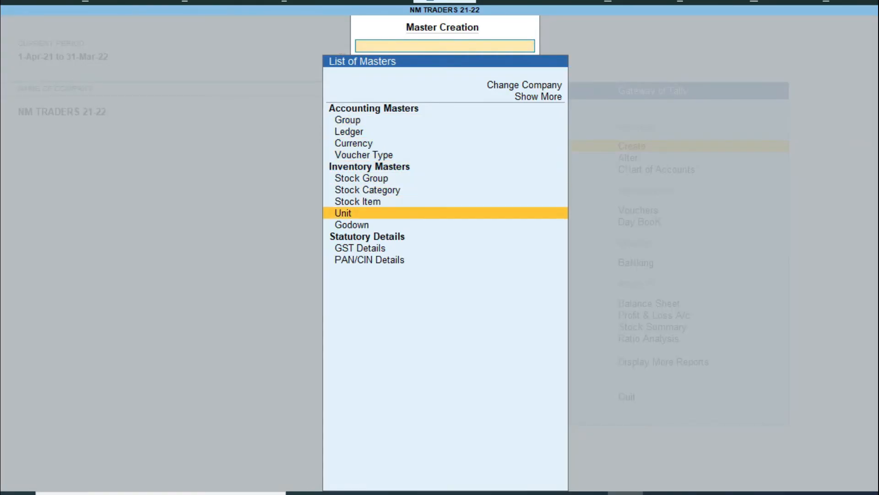
key(Down)
key(Return)
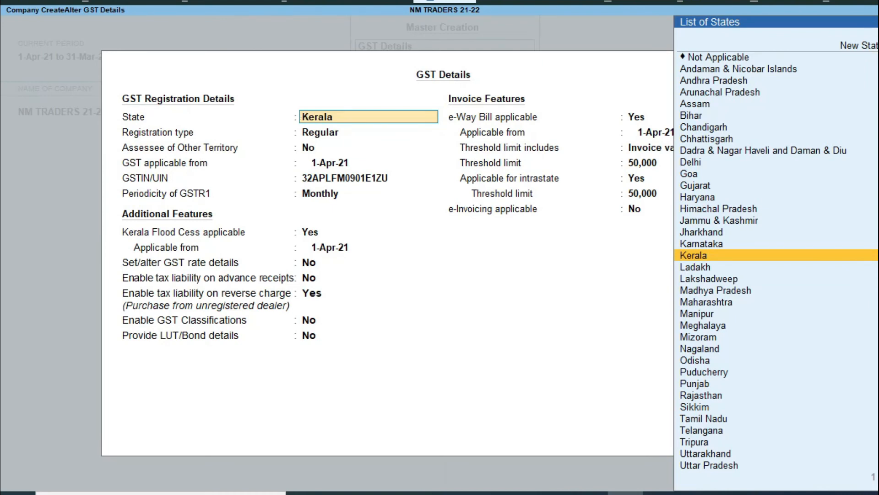
key(Escape)
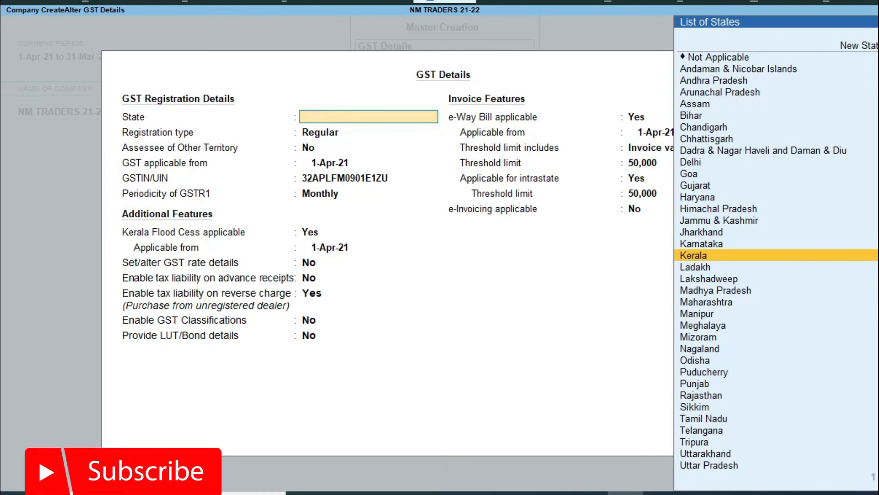
key(Escape)
key(y)
Step: Fill in the company's PAN number under PAN/CIN Details and accept it
key(Down)
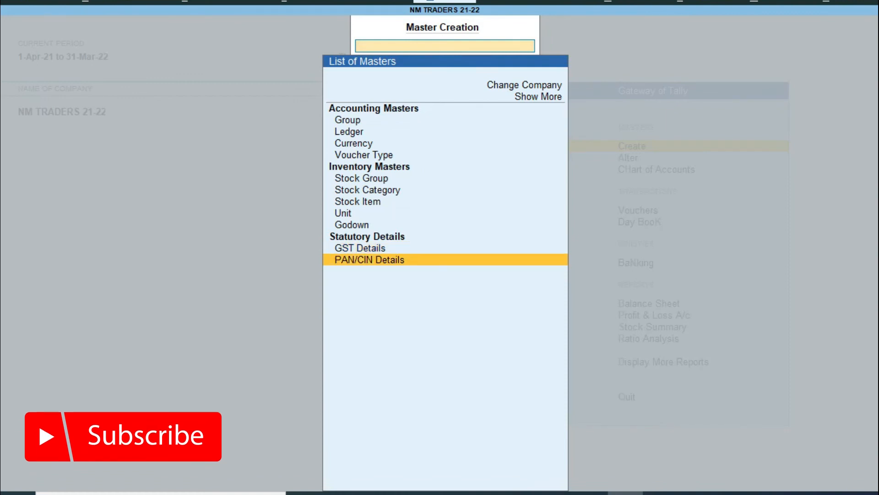
key(Return)
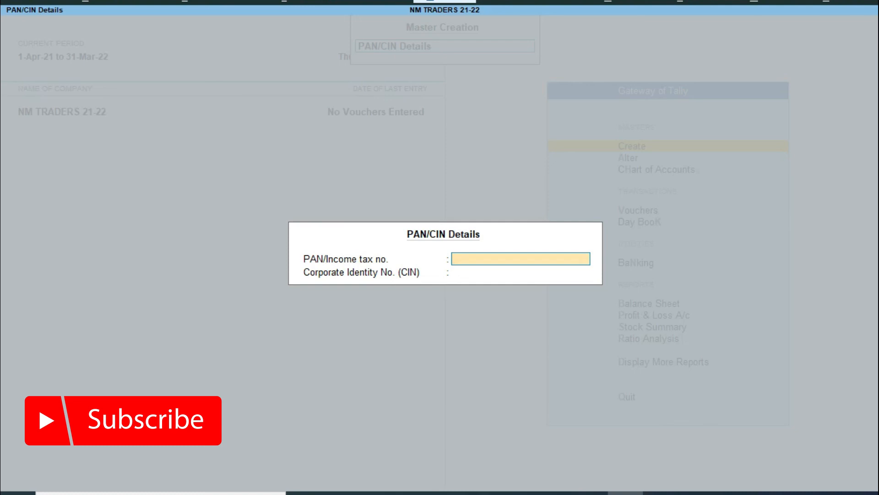
key(Return)
key(Return)
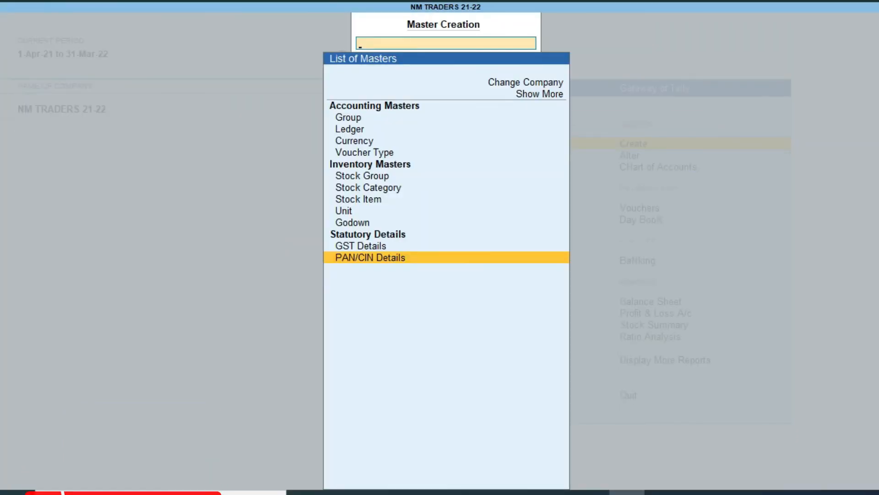
key(Escape)
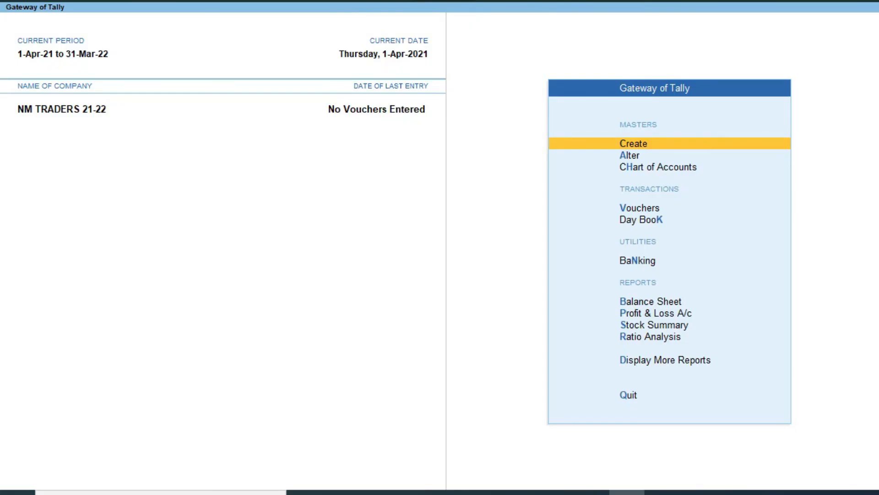
key(Return)
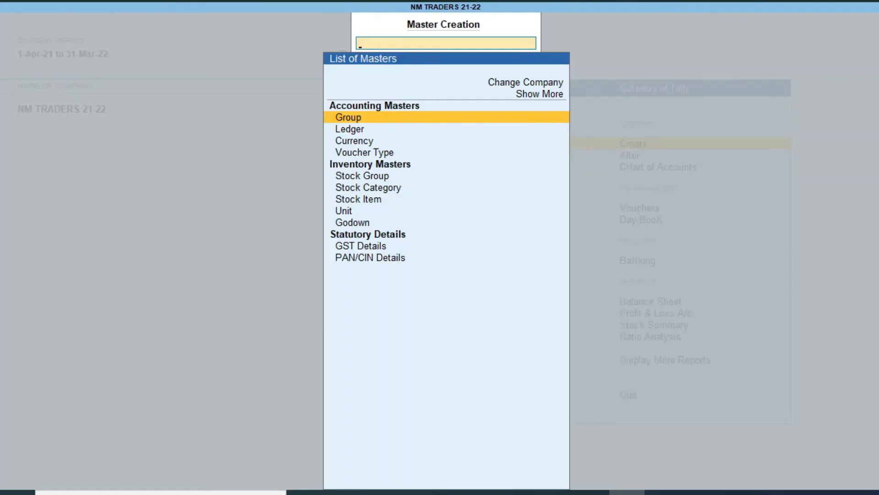
key(Up)
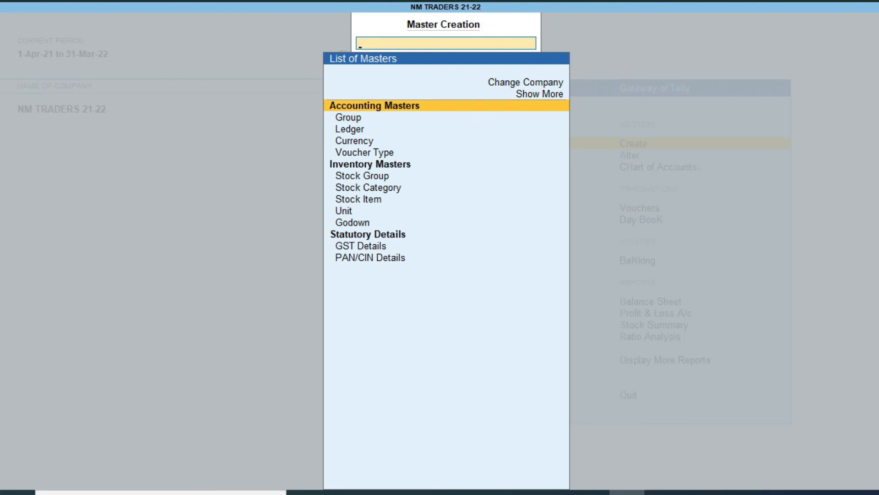
key(Up)
key(Return)
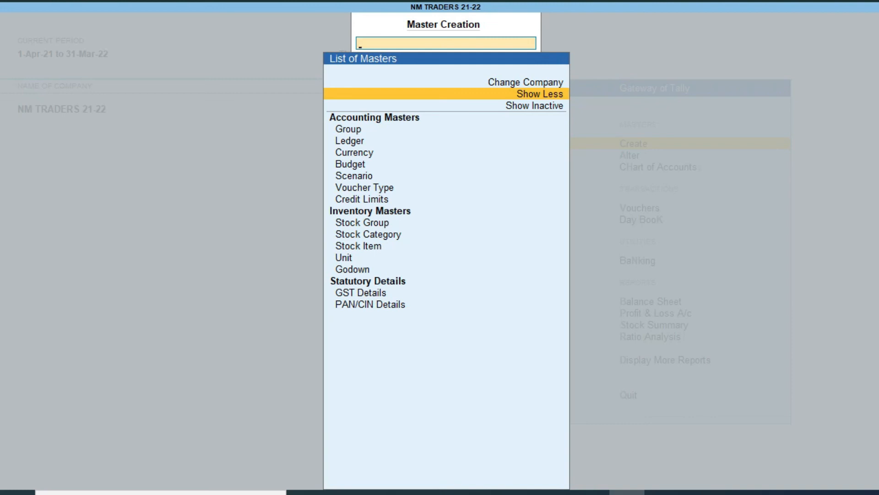
key(Down)
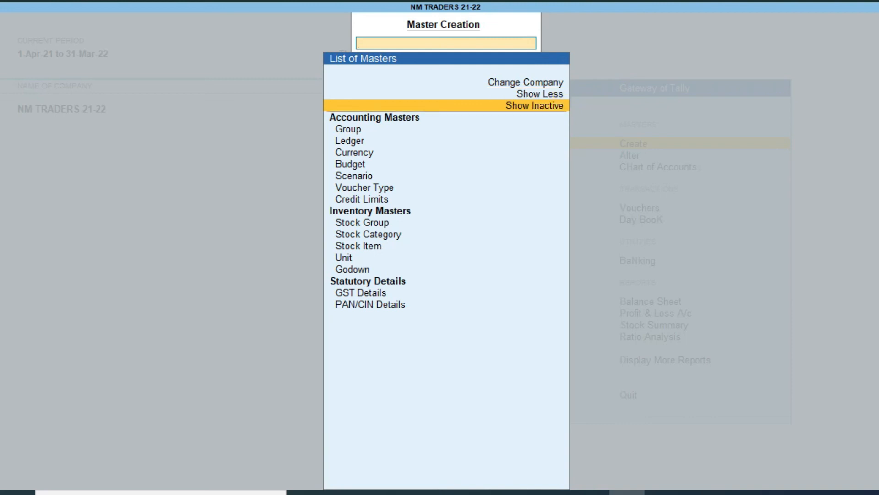
key(Return)
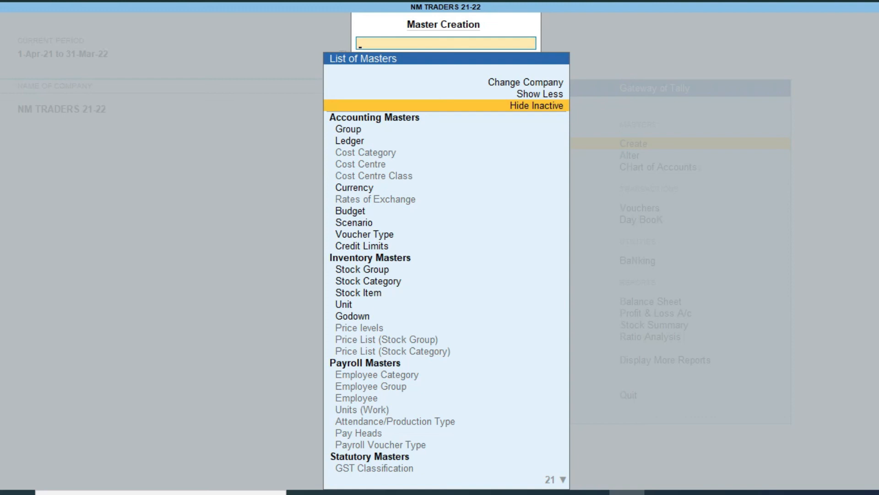
key(Down)
key(Down)
key(Down)
key(Down)
key(Down)
key(Down)
key(Down)
key(Down)
key(Down)
key(Down)
key(Down)
key(Down)
key(Down)
key(Down)
key(Down)
key(Down)
key(Down)
key(Down)
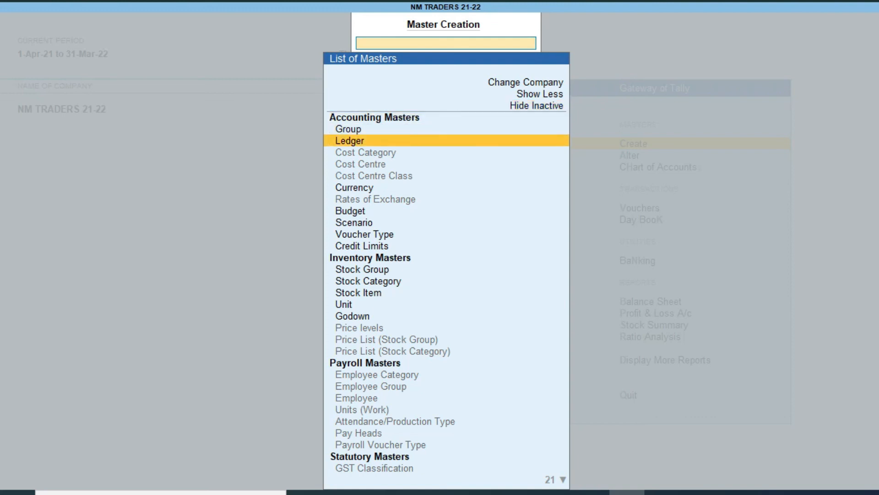
key(Down)
key(Down)
key(Down)
key(Down)
key(Down)
key(Down)
key(Down)
key(Down)
key(Down)
key(Down)
key(Down)
key(Down)
key(Down)
key(Down)
key(Down)
key(Down)
key(Down)
key(Down)
key(Down)
key(Down)
key(Up)
key(Up)
key(Up)
key(Up)
key(Up)
key(Up)
key(Up)
key(Up)
key(Up)
key(Up)
key(Up)
key(Up)
key(Up)
key(Up)
key(Up)
key(Up)
key(Up)
key(Up)
key(Up)
key(Up)
key(Up)
key(Up)
key(Up)
key(Up)
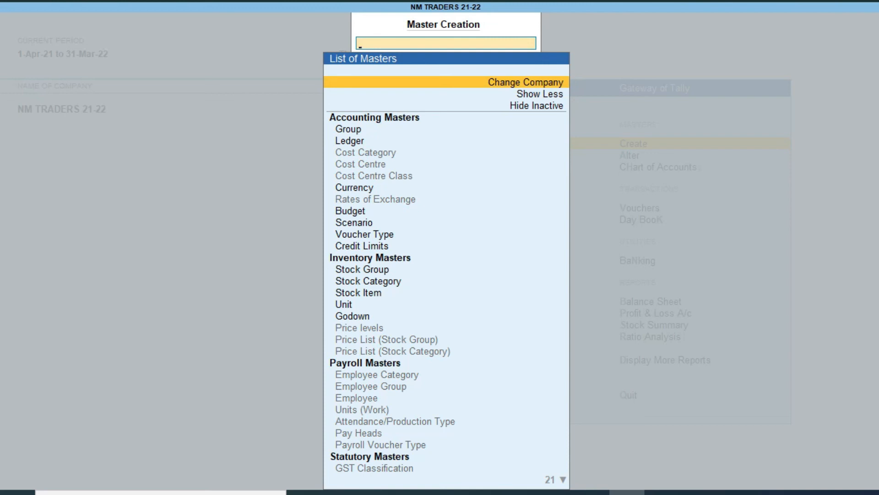
key(Escape)
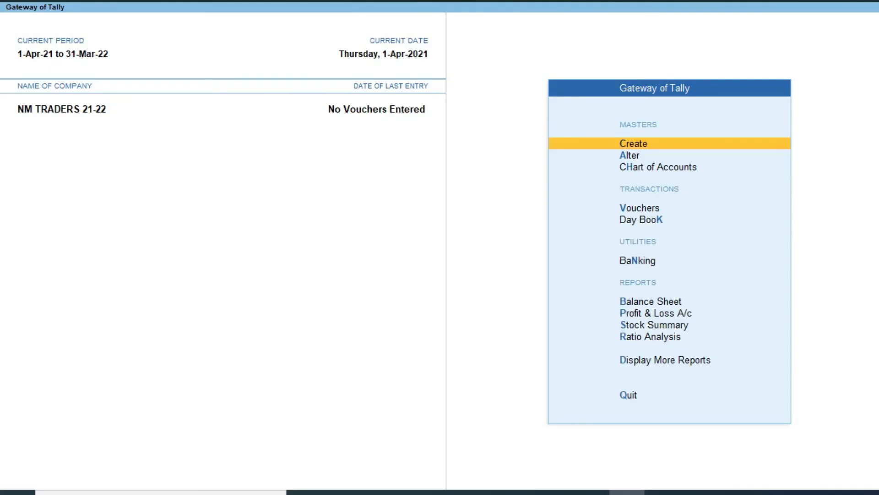
key(Return)
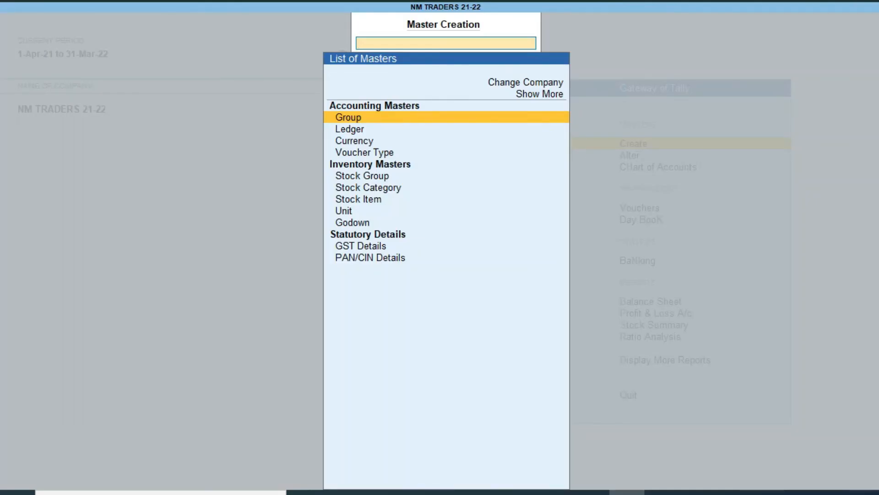